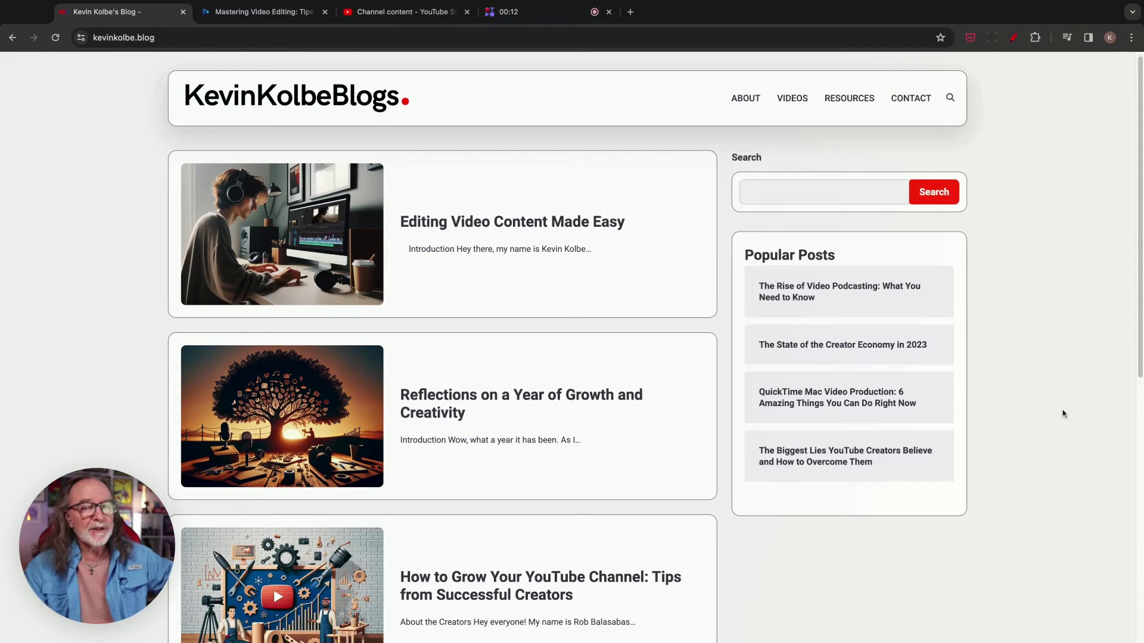
Scroll through the Editing Video Content Made Easy post's video and tips sections, then back to the top
{"action": "scroll", "coordinate": [1061, 409], "scroll_direction": "down", "scroll_amount": 1}
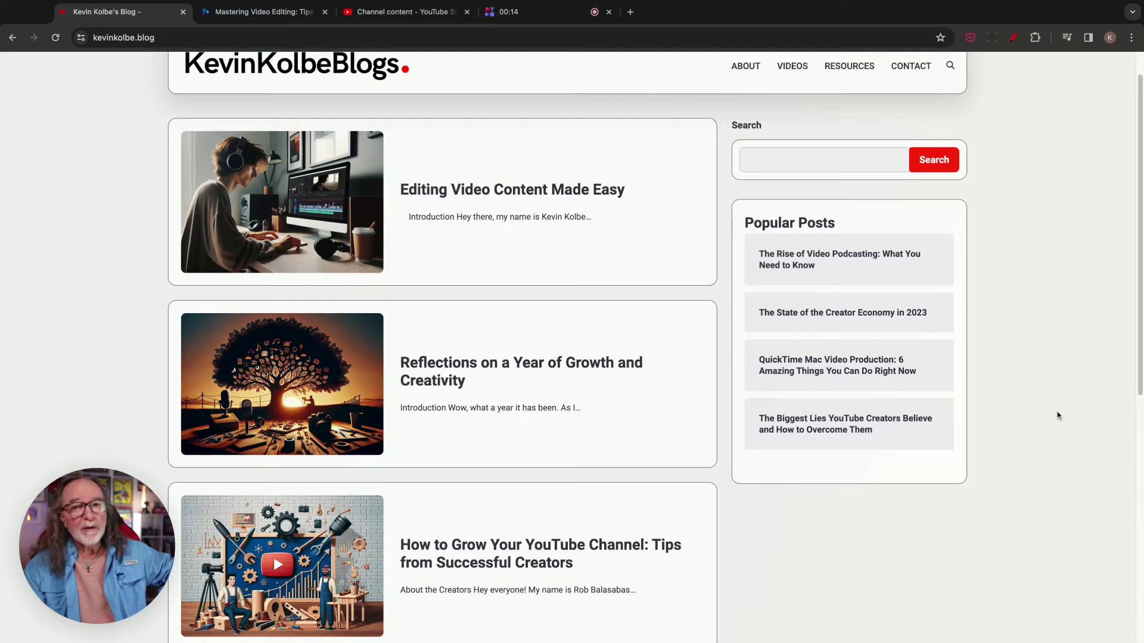
{"action": "scroll", "coordinate": [1058, 416], "scroll_direction": "up", "scroll_amount": 1}
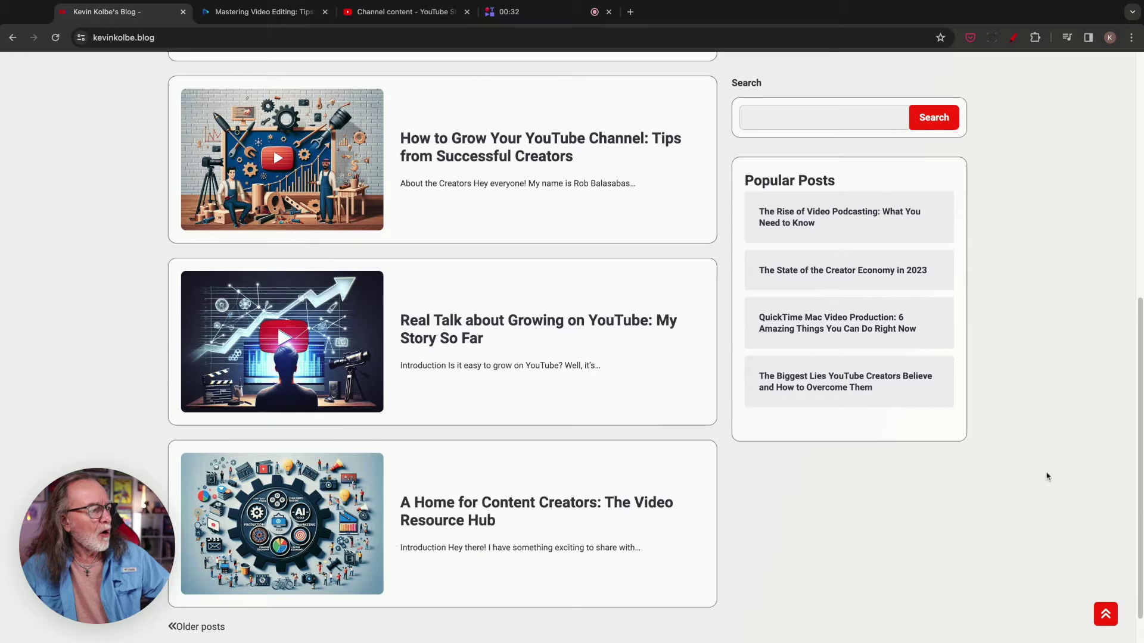
{"action": "scroll", "coordinate": [1045, 476], "scroll_direction": "down", "scroll_amount": 1}
{"action": "scroll", "coordinate": [1044, 475], "scroll_direction": "up", "scroll_amount": 8}
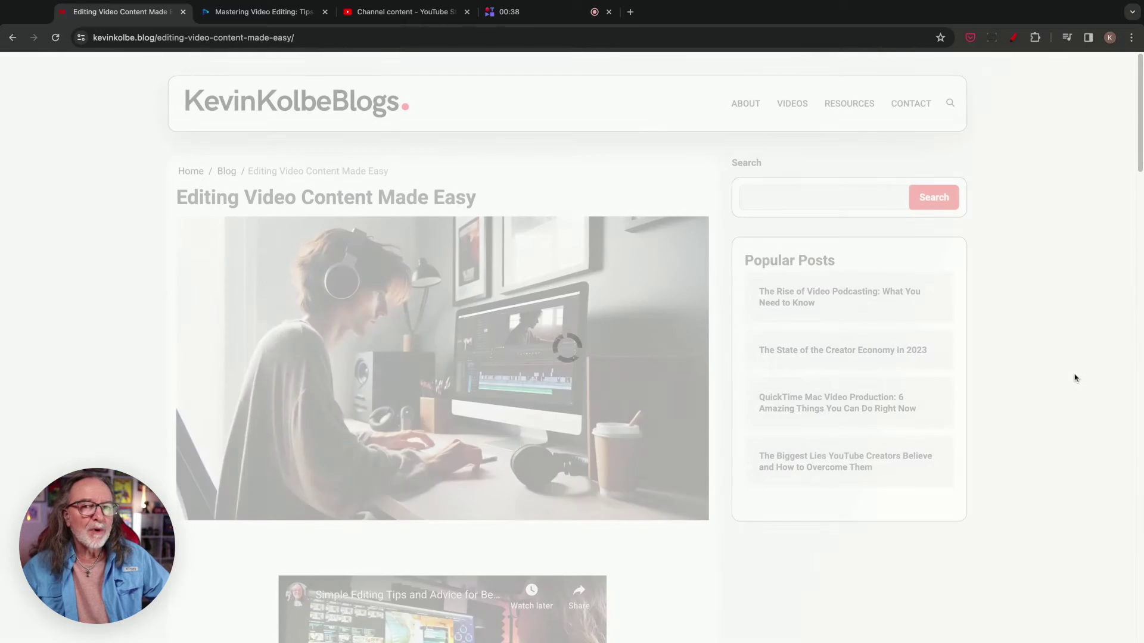
{"action": "scroll", "coordinate": [1058, 414], "scroll_direction": "down", "scroll_amount": 10}
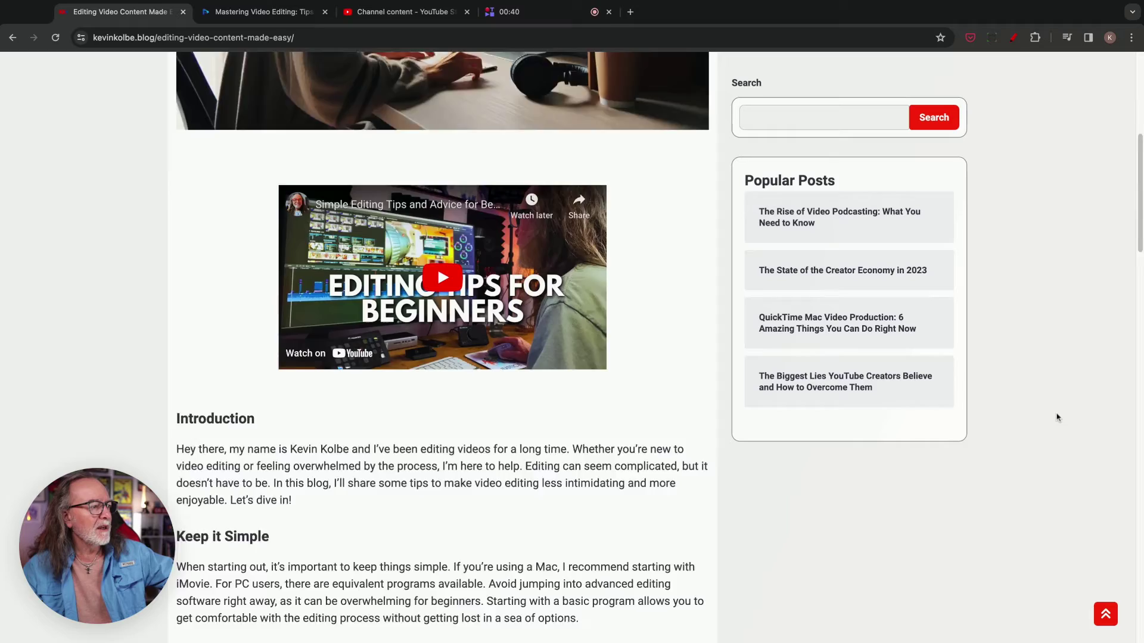
{"action": "scroll", "coordinate": [1058, 417], "scroll_direction": "down", "scroll_amount": 4}
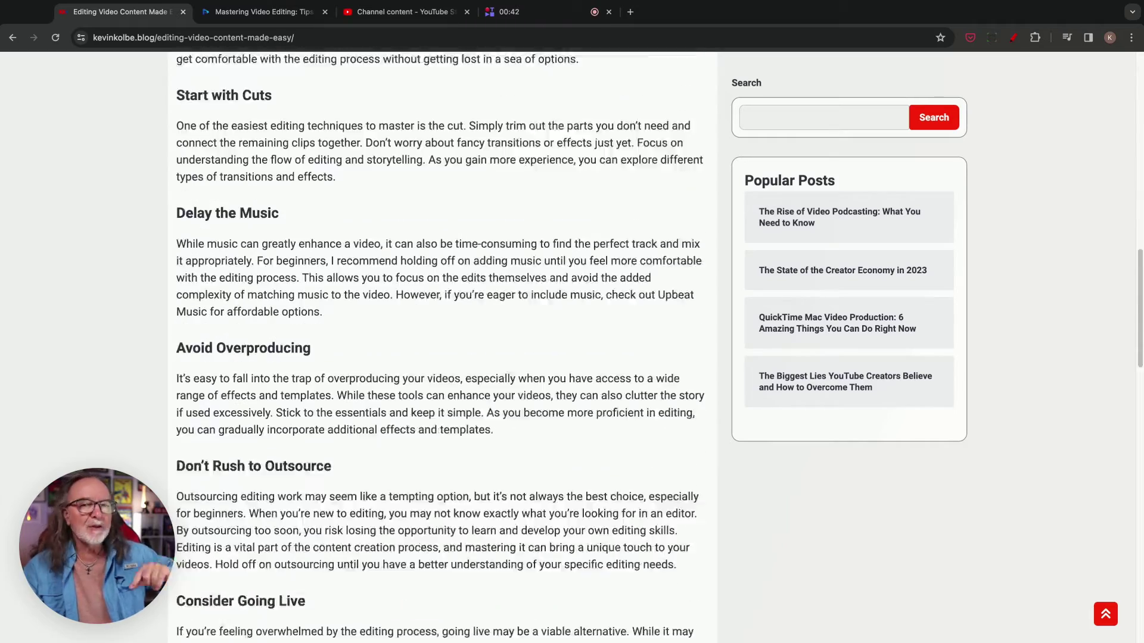
{"action": "scroll", "coordinate": [442, 345], "scroll_direction": "up", "scroll_amount": 9}
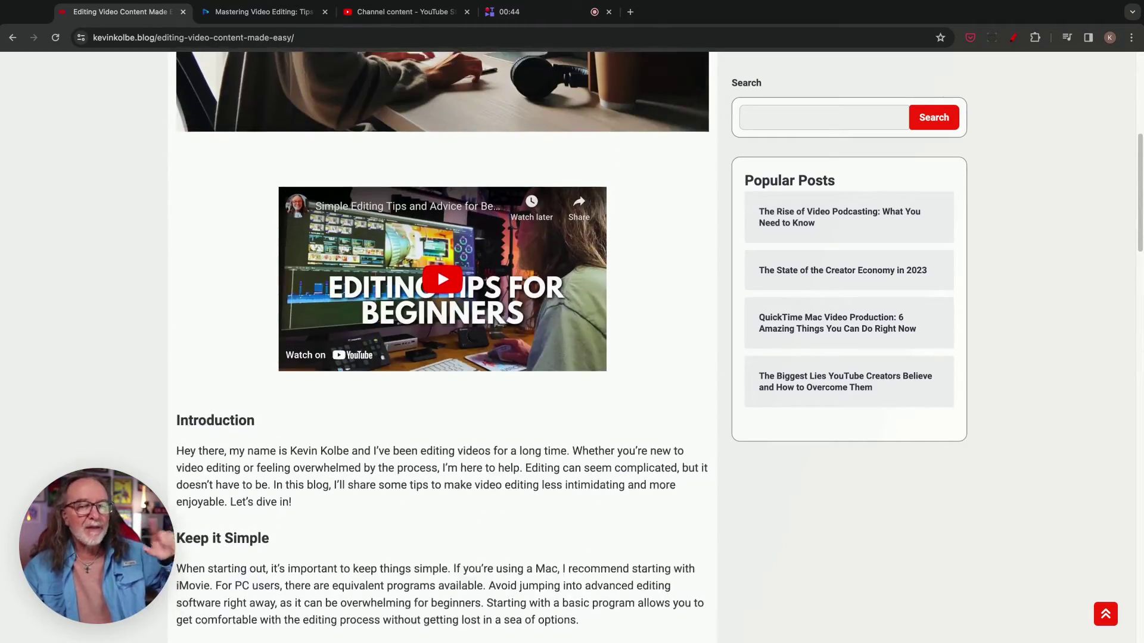
{"action": "scroll", "coordinate": [437, 403], "scroll_direction": "up", "scroll_amount": 4}
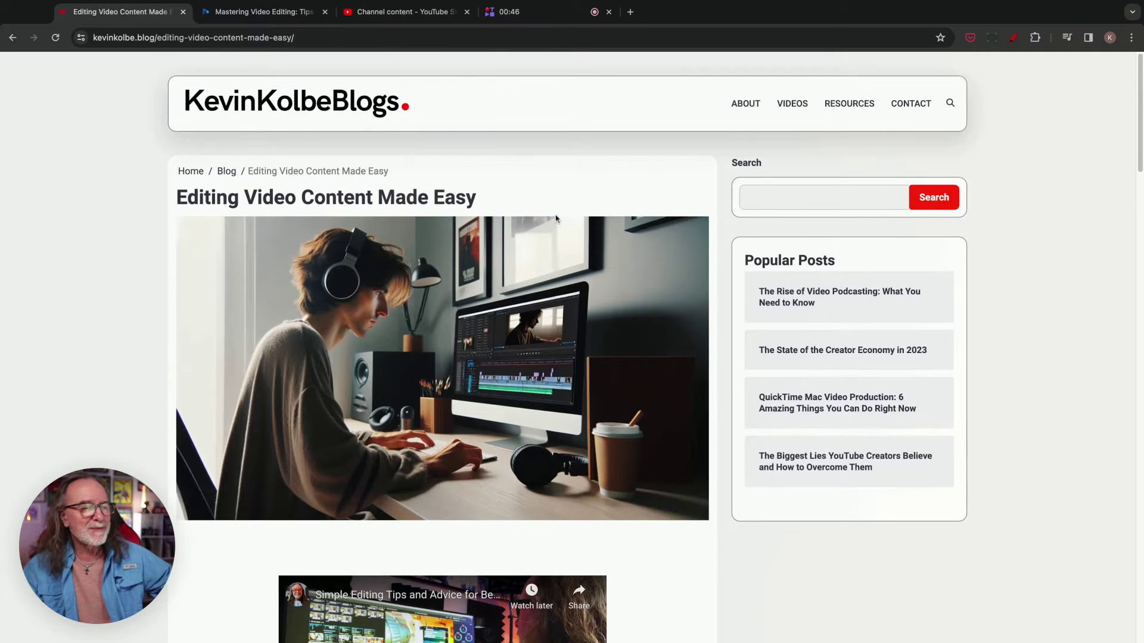
Go back to the blog home via the KevinKolbeBlogs logo and read the About page
{"action": "left_click", "coordinate": [338, 109]}
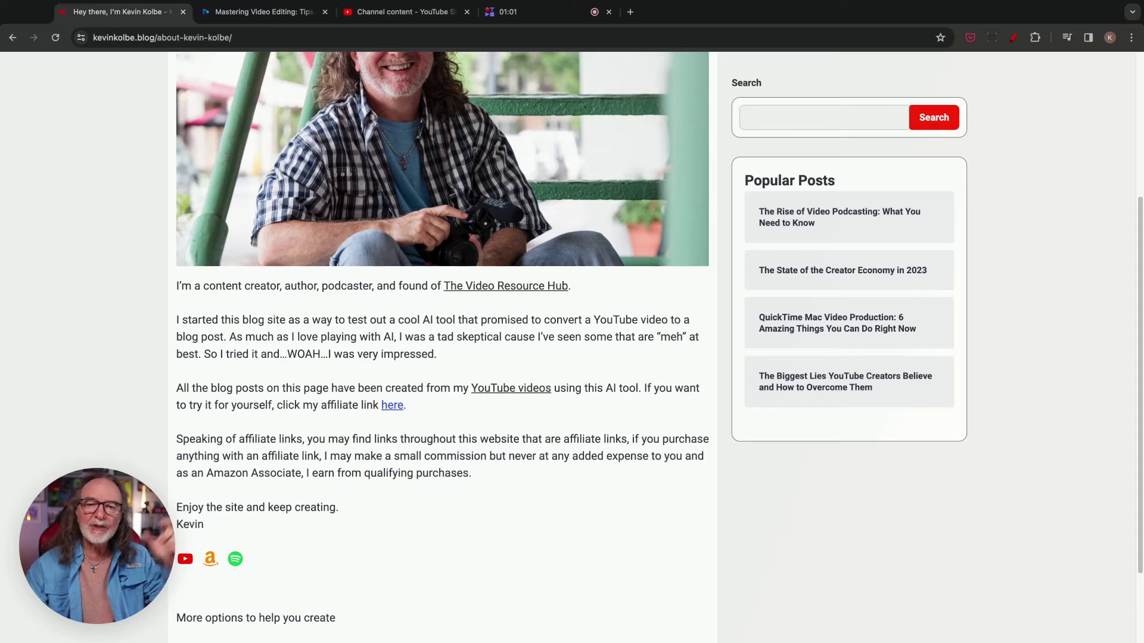
{"action": "scroll", "coordinate": [968, 374], "scroll_direction": "up", "scroll_amount": 5}
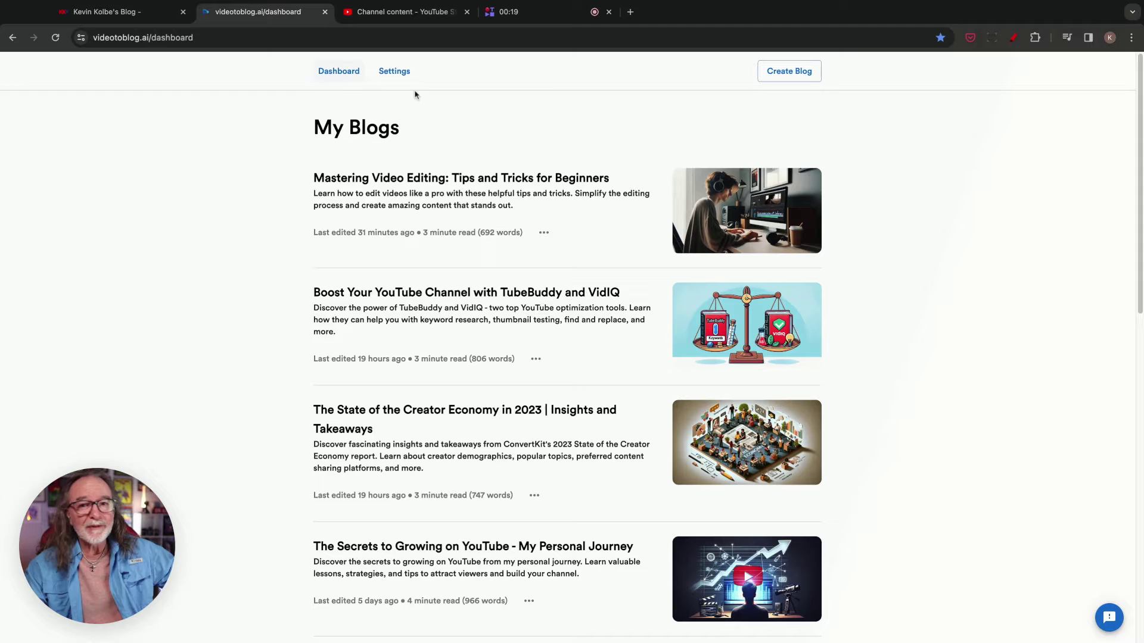
Open the Mastering Video Editing draft from the dashboard and scroll through it
{"action": "scroll", "coordinate": [900, 357], "scroll_direction": "down", "scroll_amount": 6}
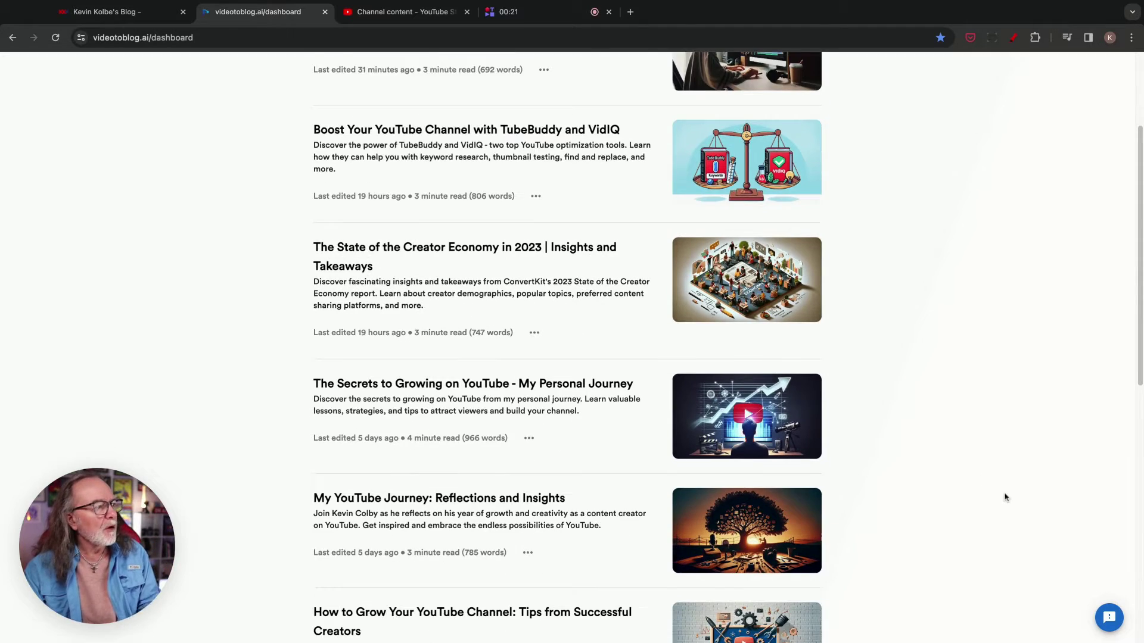
{"action": "scroll", "coordinate": [1006, 497], "scroll_direction": "down", "scroll_amount": 5}
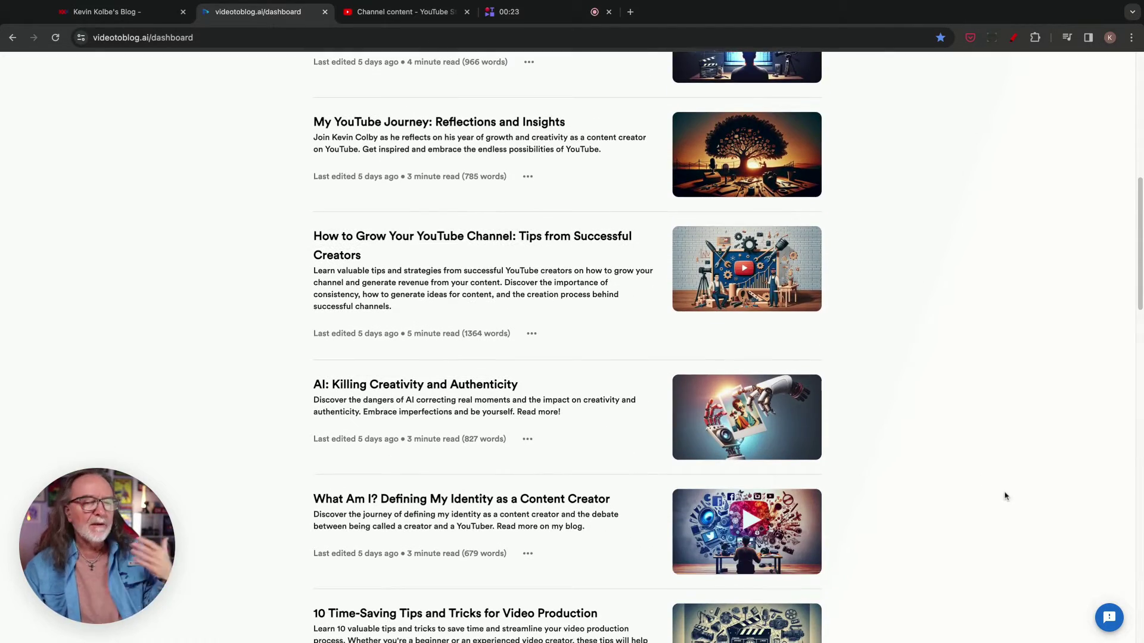
{"action": "scroll", "coordinate": [1006, 496], "scroll_direction": "up", "scroll_amount": 11}
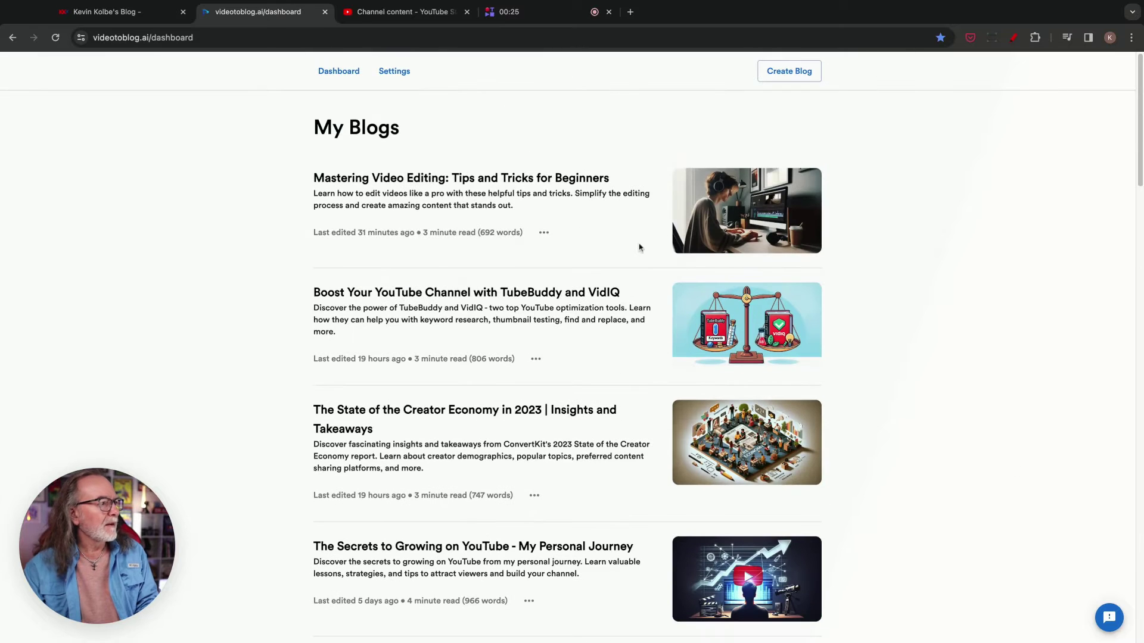
{"action": "left_click", "coordinate": [774, 239]}
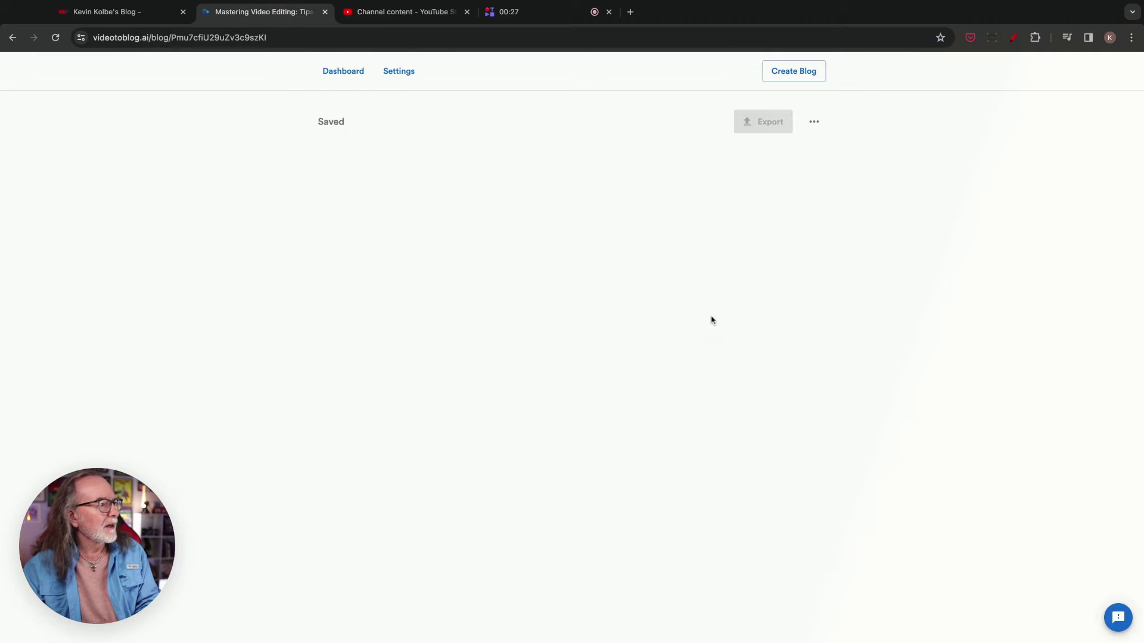
{"action": "scroll", "coordinate": [842, 370], "scroll_direction": "down", "scroll_amount": 5}
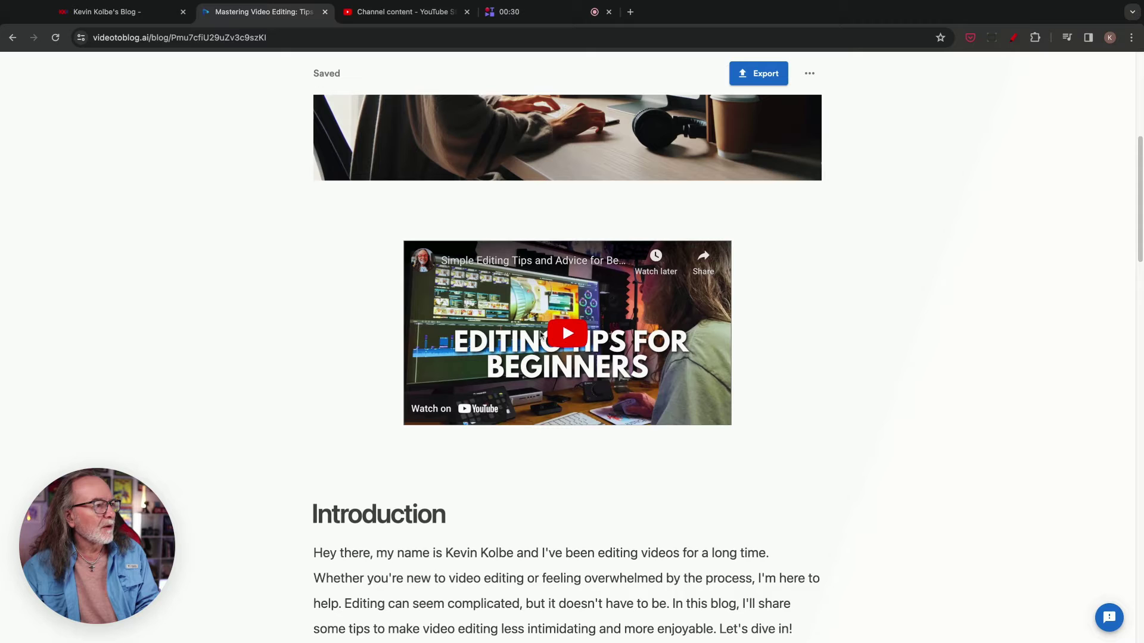
{"action": "scroll", "coordinate": [873, 329], "scroll_direction": "down", "scroll_amount": 4}
{"action": "scroll", "coordinate": [920, 337], "scroll_direction": "down", "scroll_amount": 2}
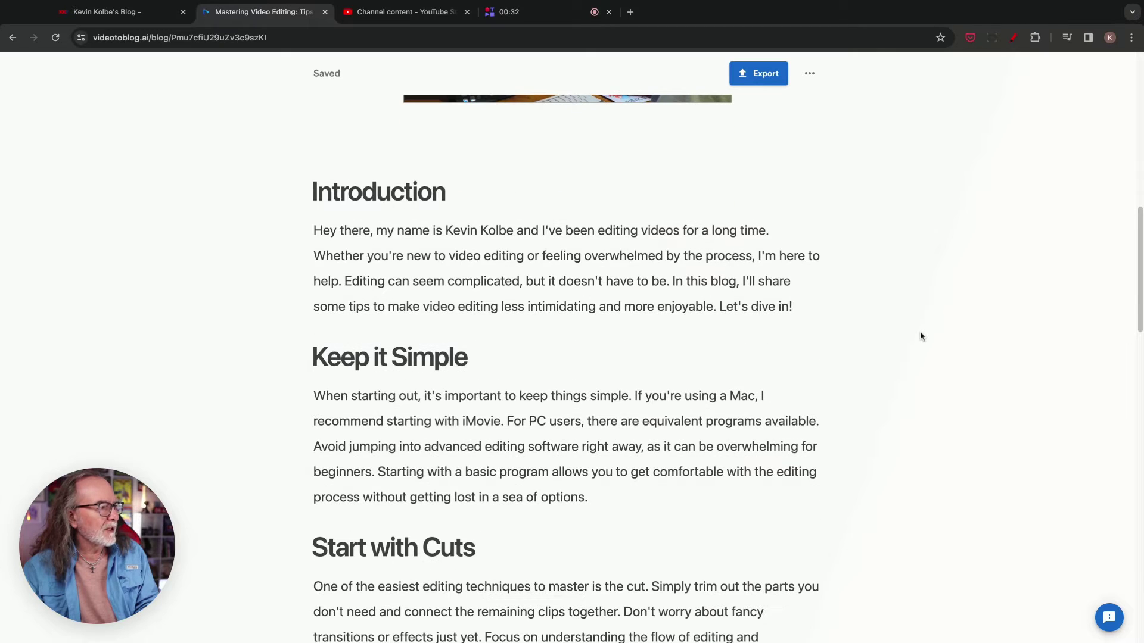
Look over the published Editing Video Content Made Easy post, then return to the draft
{"action": "left_click", "coordinate": [102, 21]}
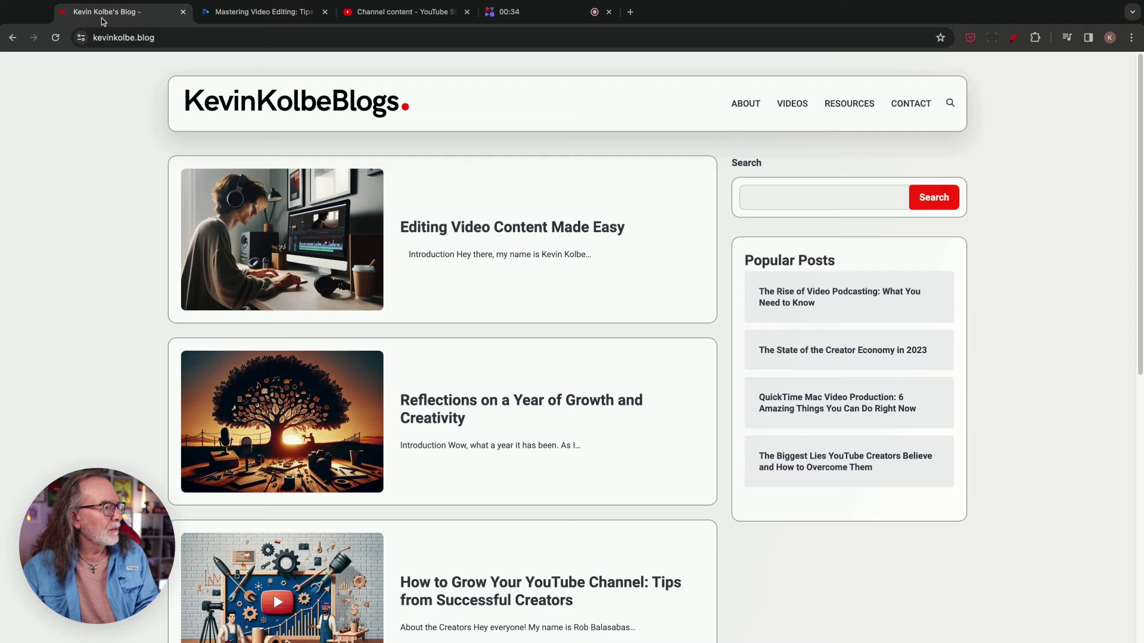
{"action": "left_click", "coordinate": [462, 227]}
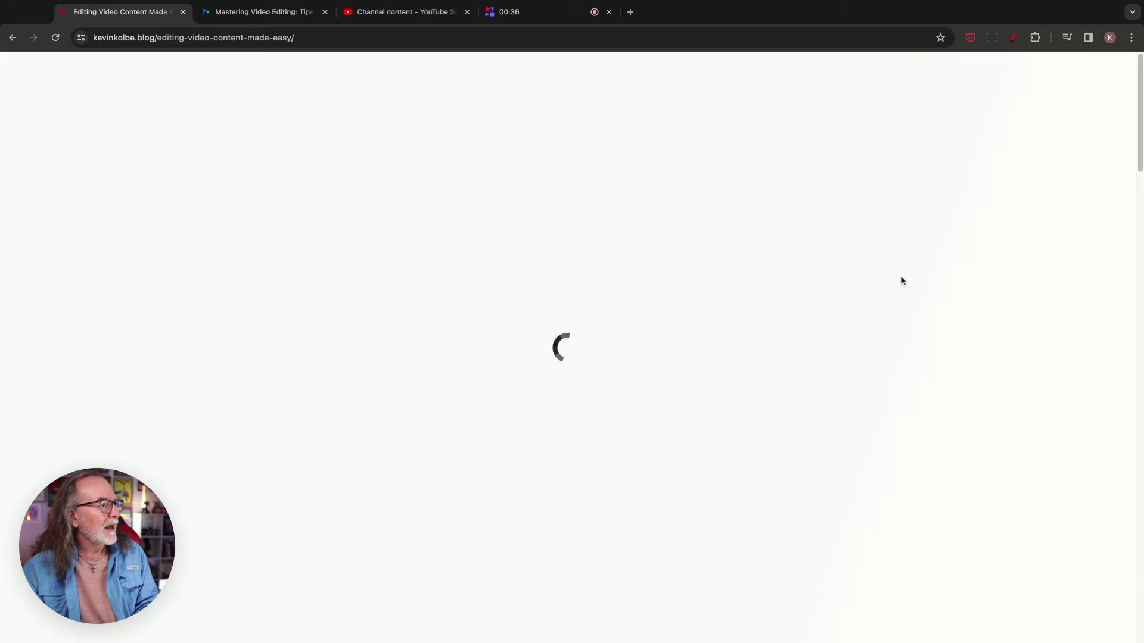
{"action": "scroll", "coordinate": [953, 314], "scroll_direction": "down", "scroll_amount": 7}
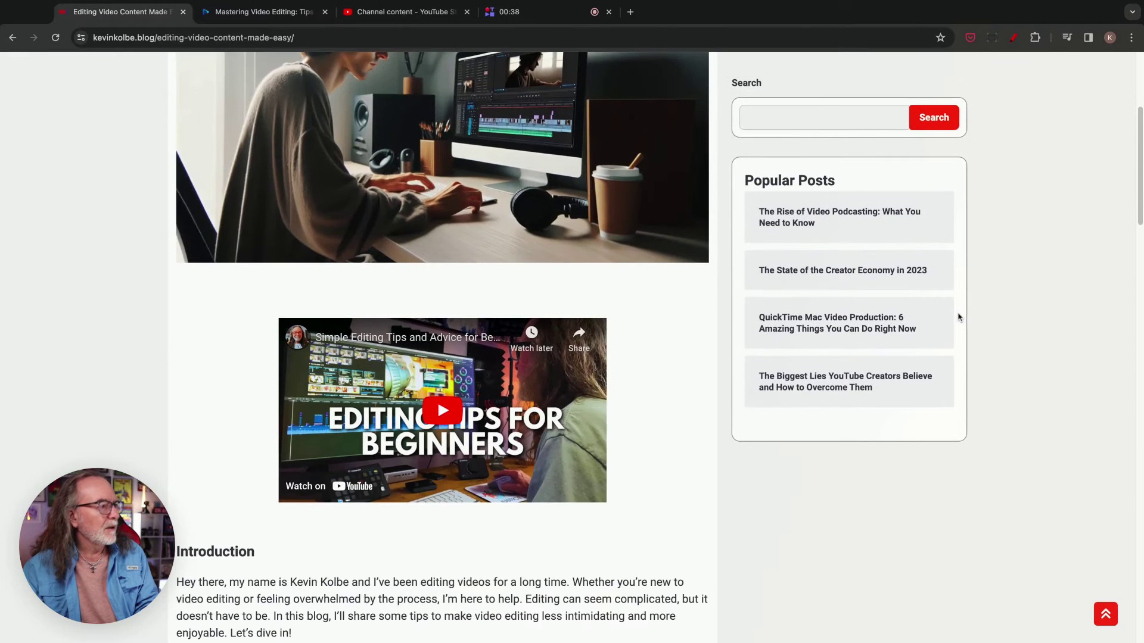
{"action": "left_click", "coordinate": [268, 13]}
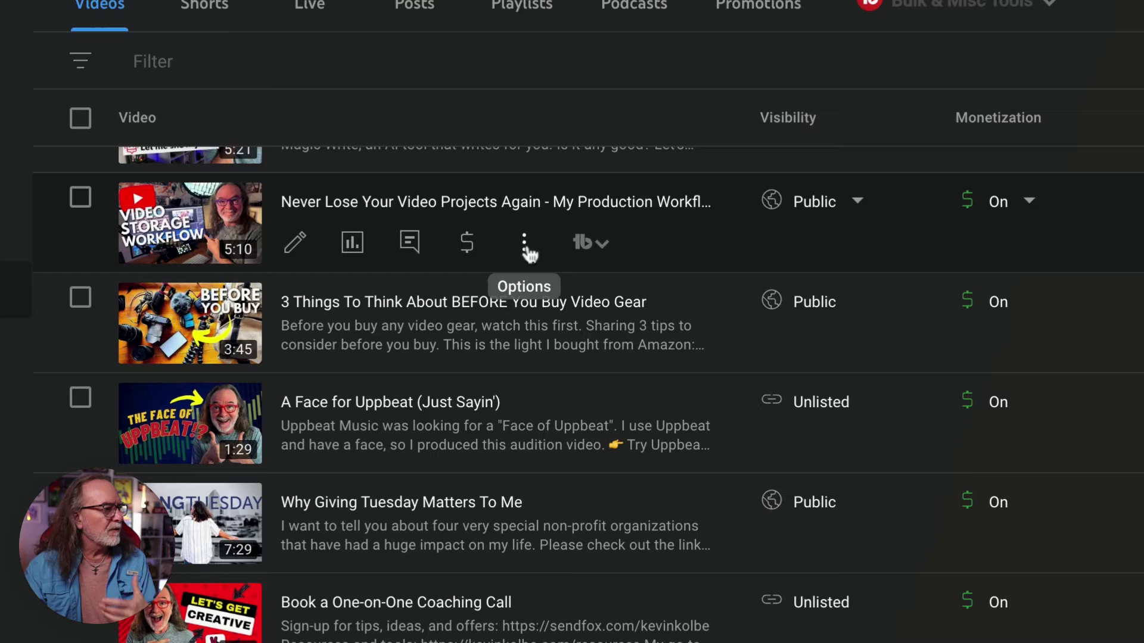
Copy the shareable link of the 'Never Lose Your Video Projects Again' video from its Options menu
{"action": "left_click", "coordinate": [525, 245]}
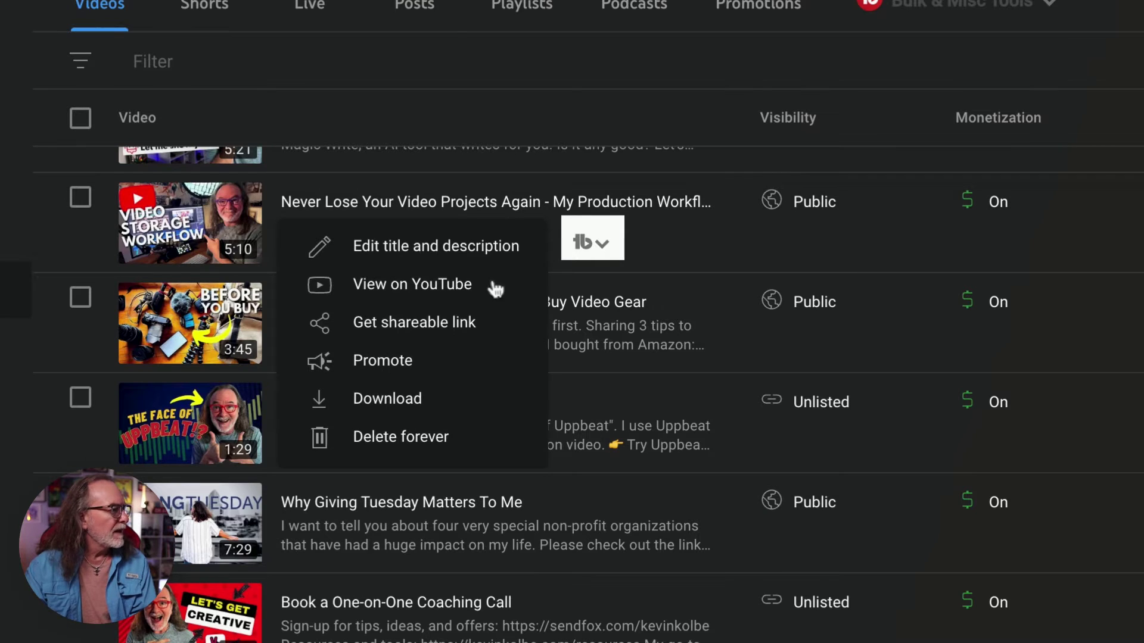
{"action": "left_click", "coordinate": [434, 327]}
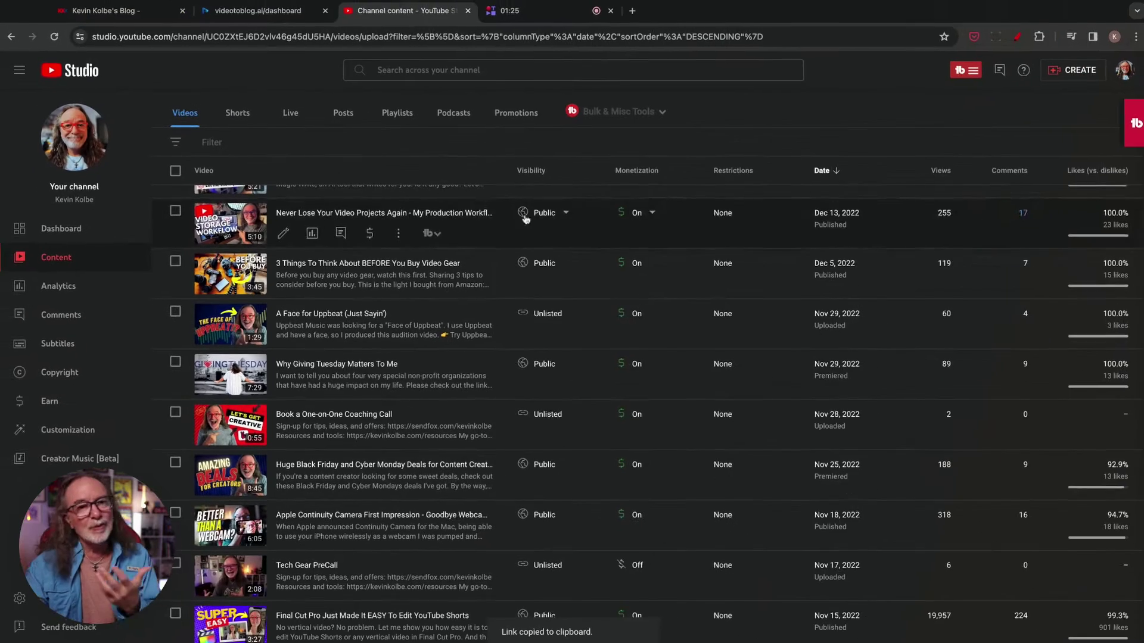
Start a new blog on the VideoToBlog.ai dashboard and paste the copied YouTube video link
{"action": "left_click", "coordinate": [238, 18]}
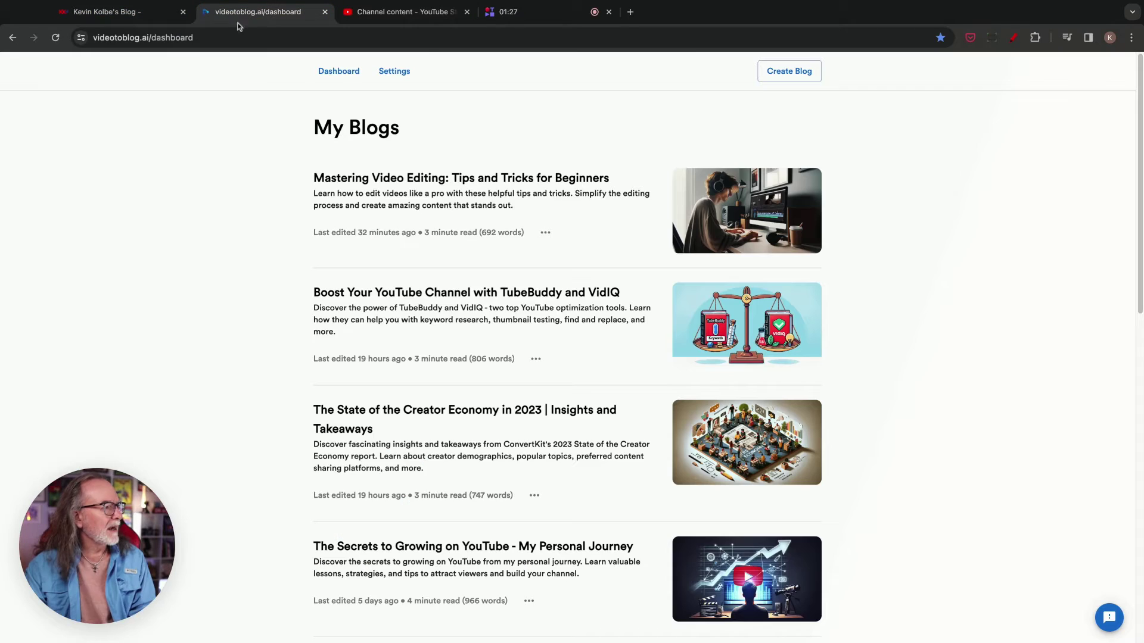
{"action": "left_click", "coordinate": [800, 65]}
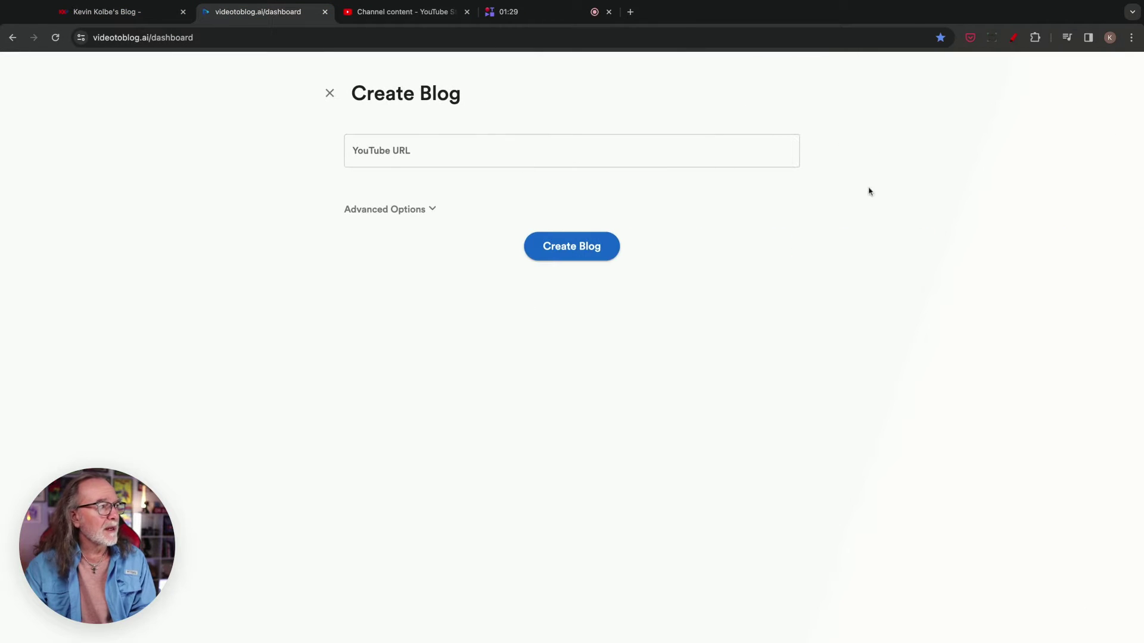
{"action": "left_click", "coordinate": [500, 153]}
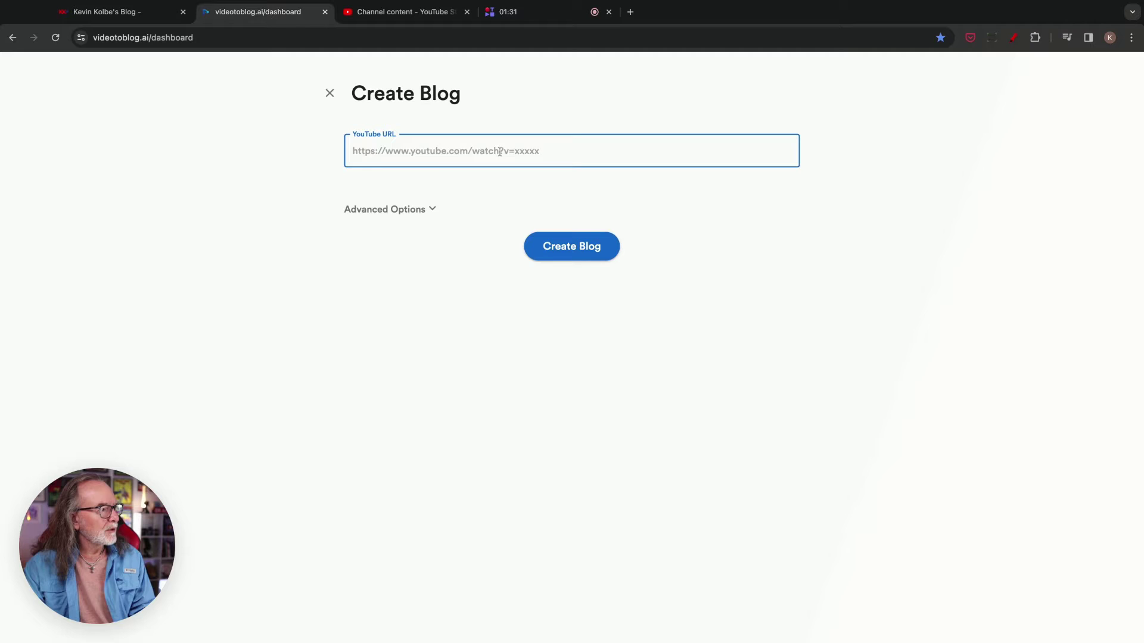
{"action": "key", "text": "super+v"}
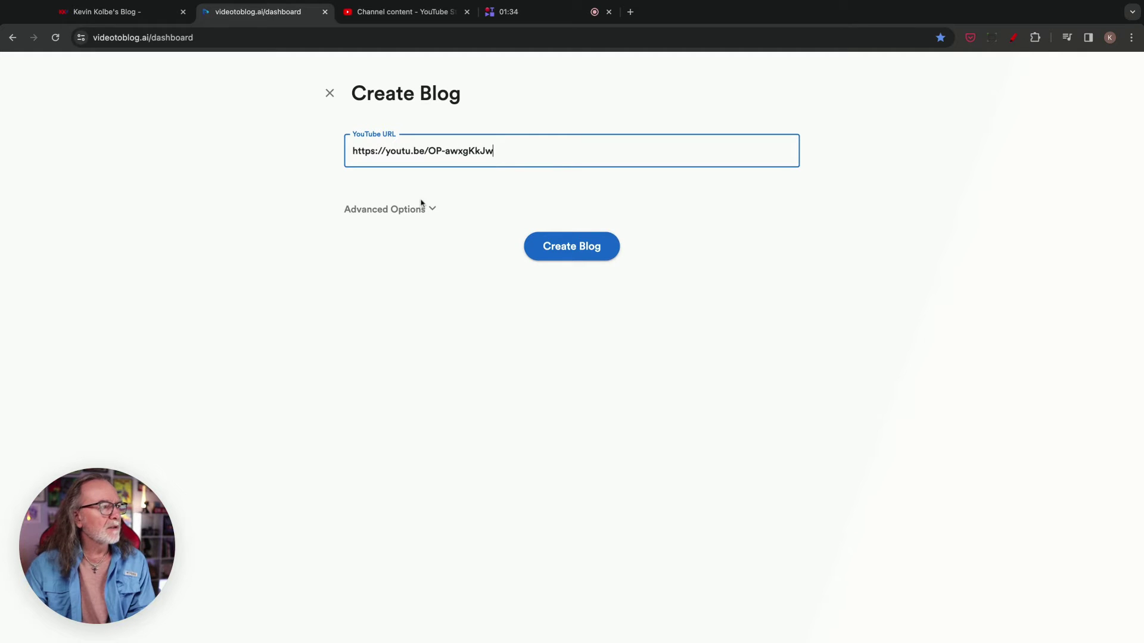
Expand the Advanced Options and scroll through length, language, tone and feature switches
{"action": "left_click", "coordinate": [421, 205]}
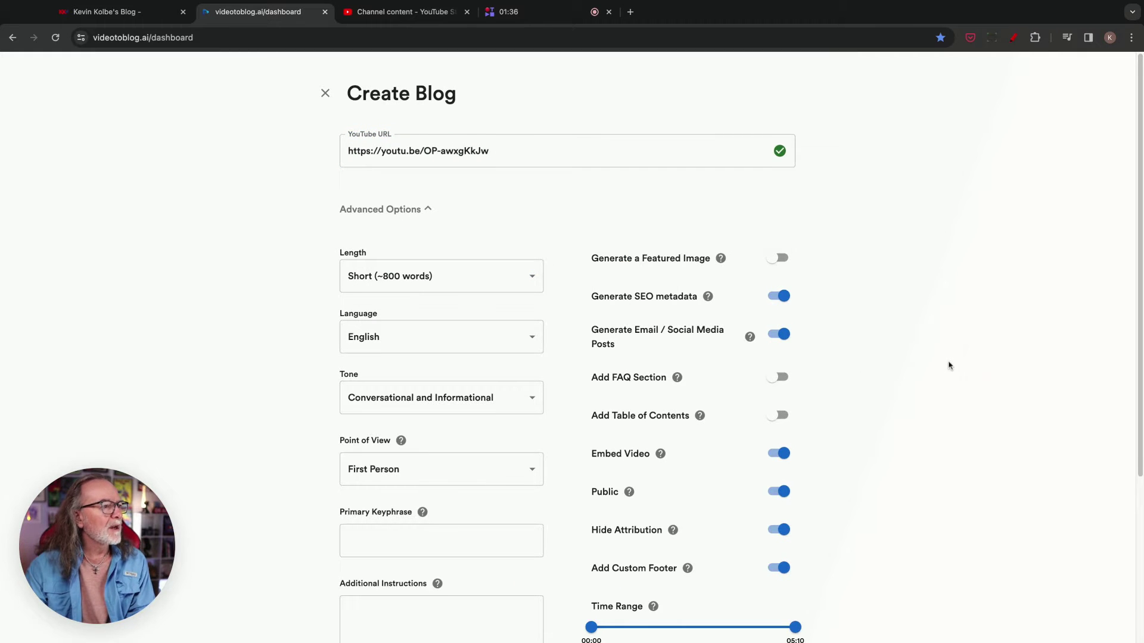
{"action": "scroll", "coordinate": [949, 365], "scroll_direction": "down", "scroll_amount": 2}
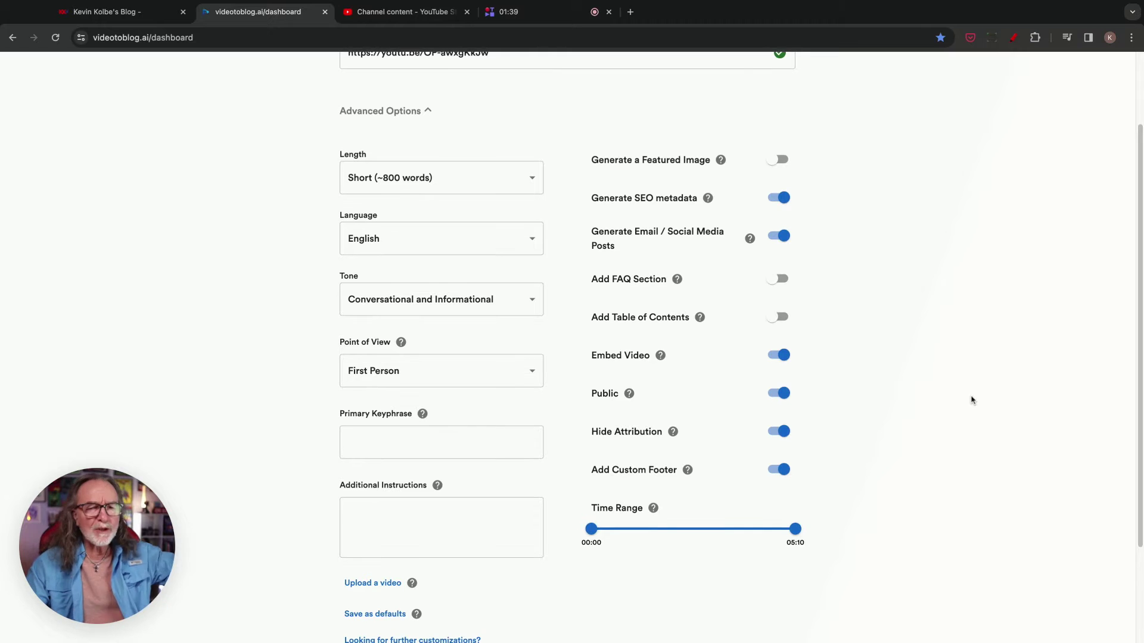
{"action": "scroll", "coordinate": [973, 402], "scroll_direction": "down", "scroll_amount": 1}
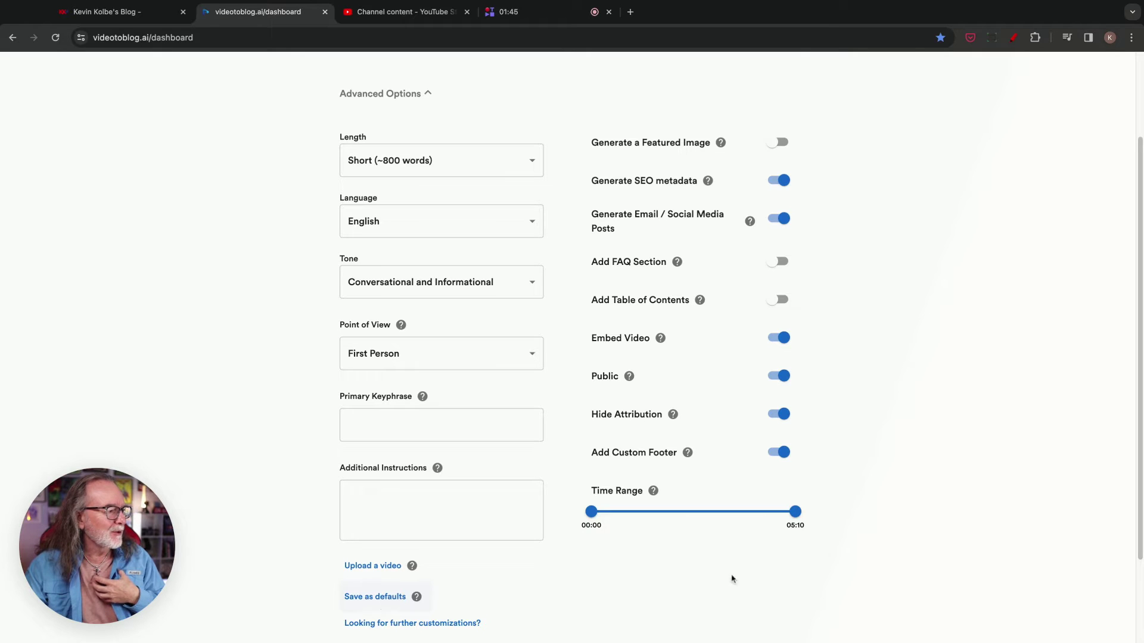
Keep the Short length and the Conversational and Informational tone
{"action": "left_click", "coordinate": [530, 161]}
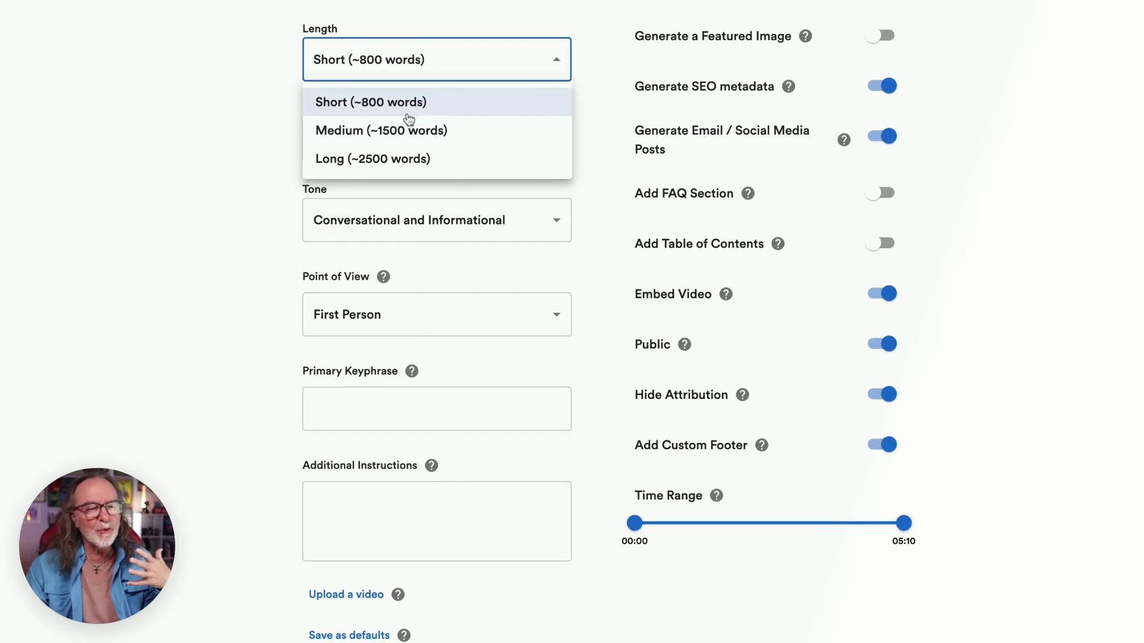
{"action": "left_click", "coordinate": [159, 79]}
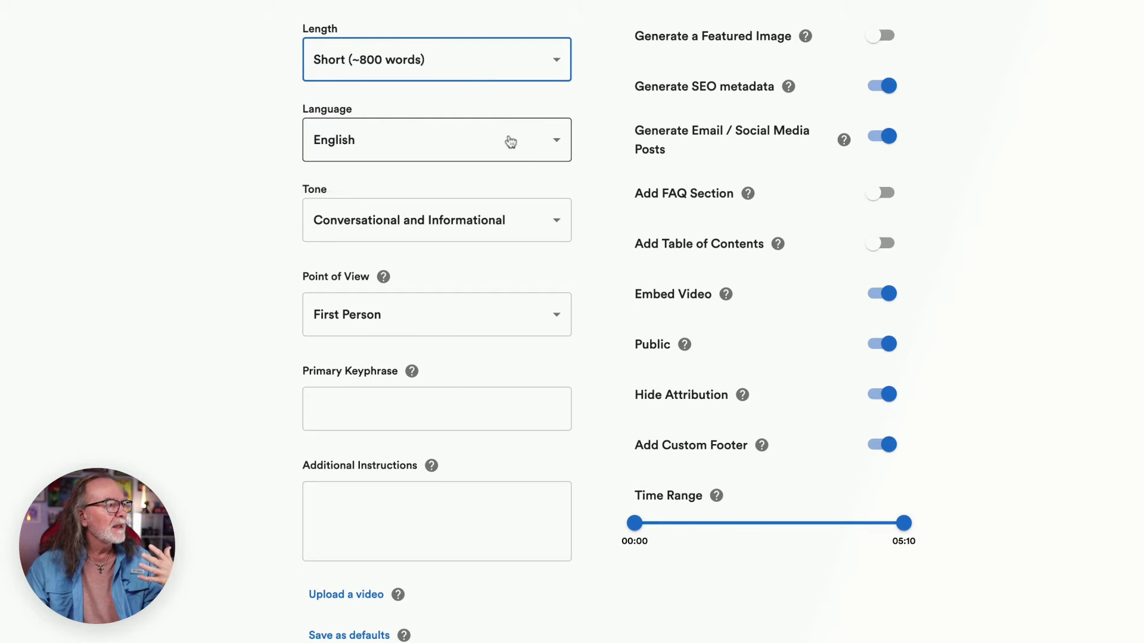
{"action": "left_click", "coordinate": [558, 223]}
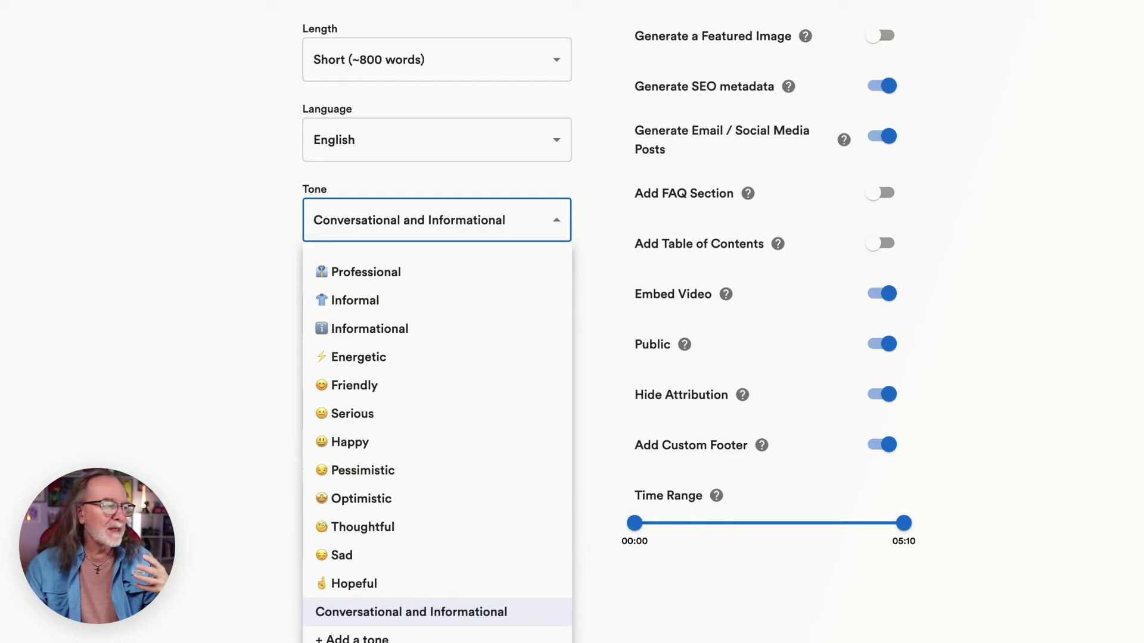
{"action": "left_click", "coordinate": [181, 407]}
{"action": "scroll", "coordinate": [439, 266], "scroll_direction": "down", "scroll_amount": 2}
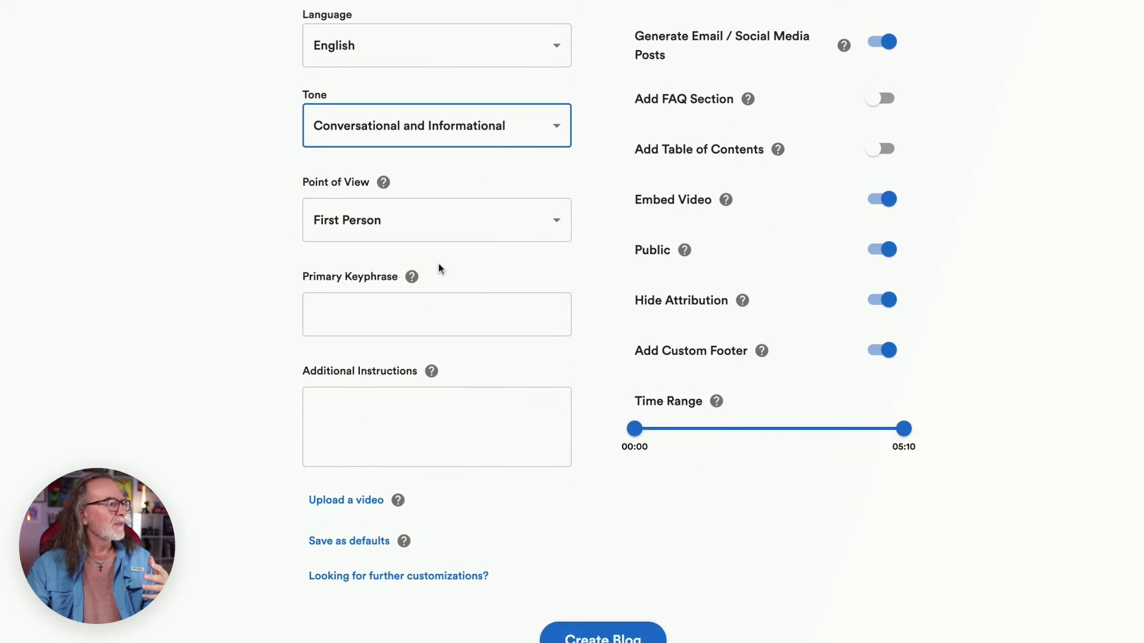
Set the Primary Keyphrase to 'video production workflow' and review the enabled feature switches
{"action": "left_click", "coordinate": [347, 323]}
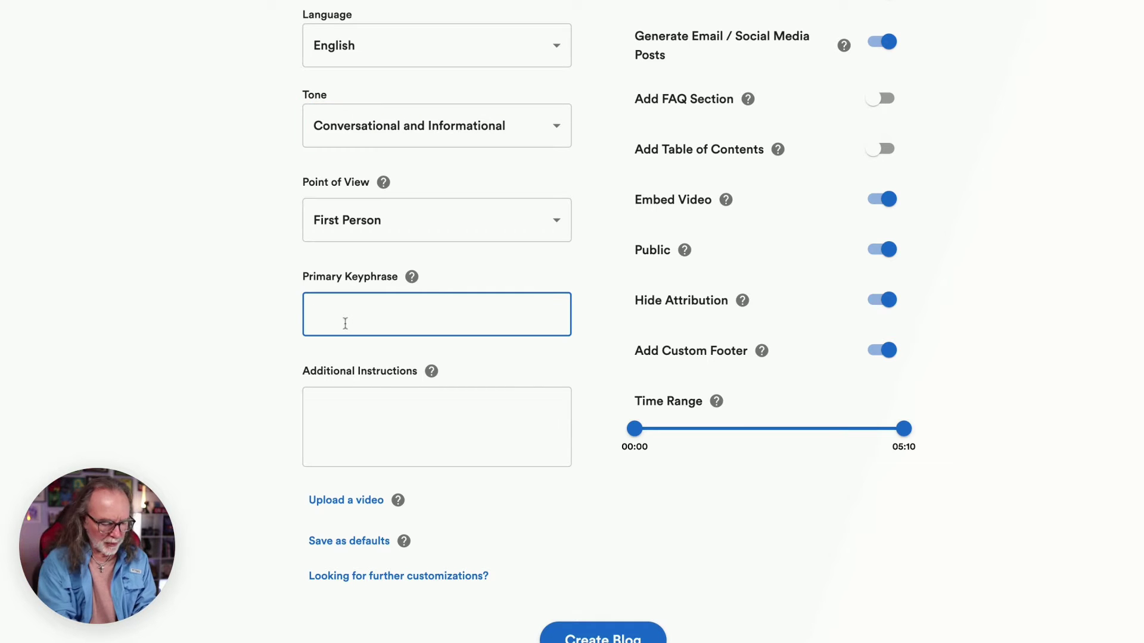
{"action": "type", "text": "video "}
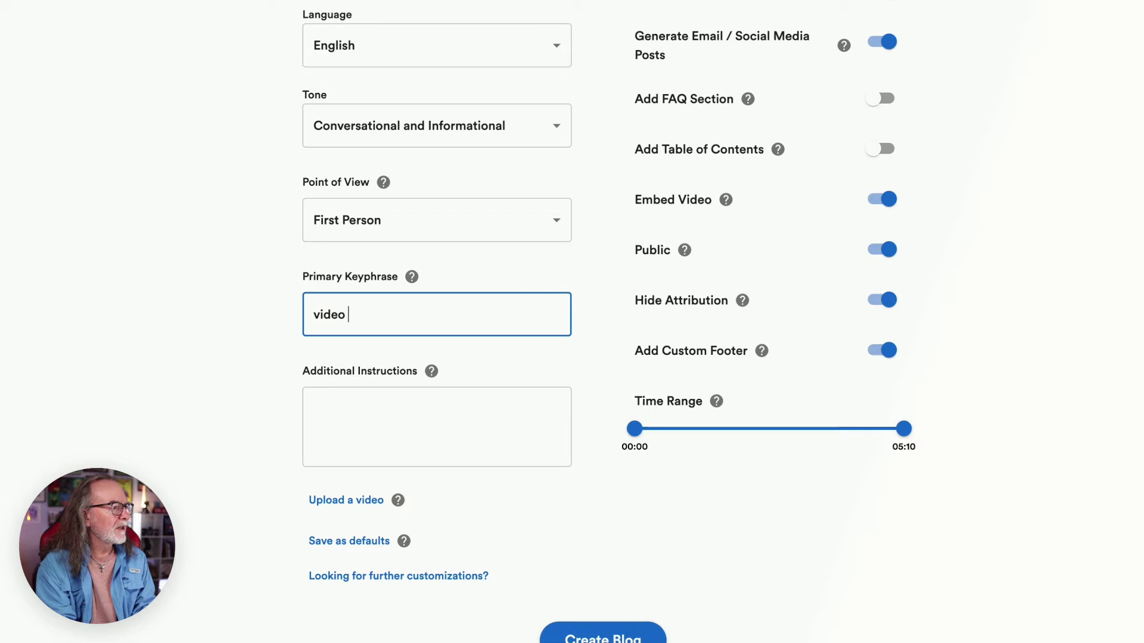
{"action": "type", "text": "production"}
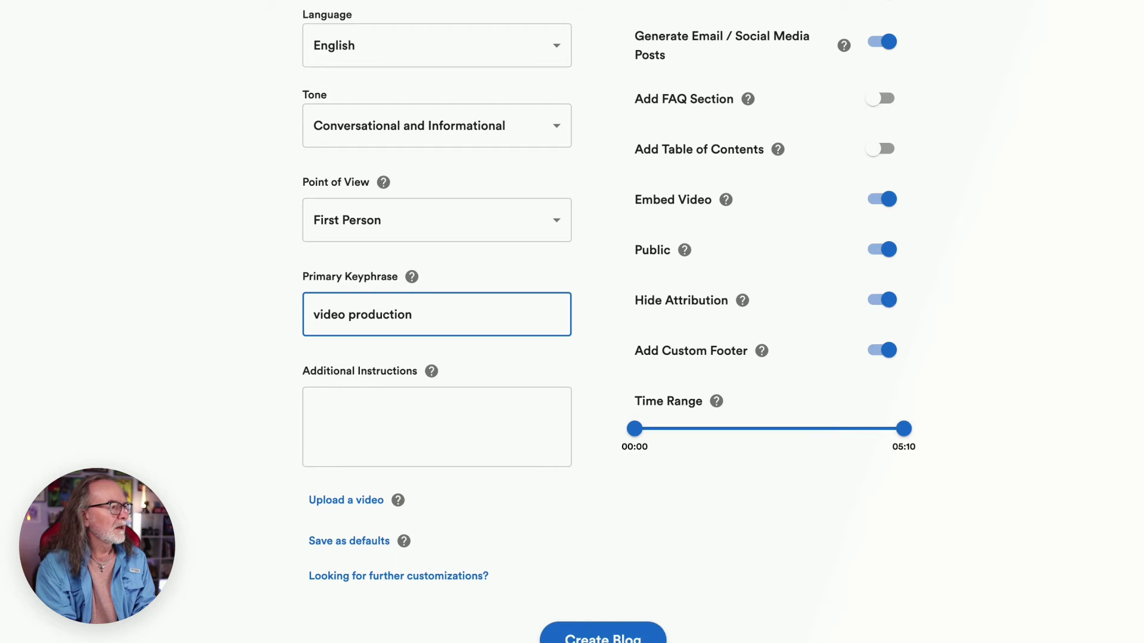
{"action": "type", "text": " workflow"}
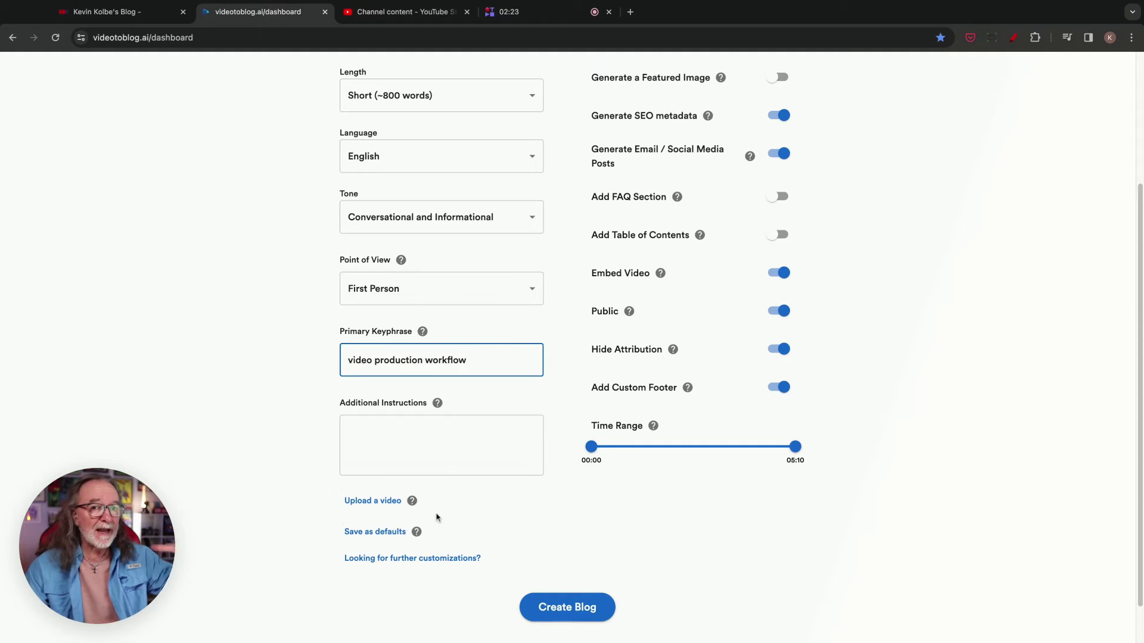
{"action": "scroll", "coordinate": [809, 281], "scroll_direction": "up", "scroll_amount": 2}
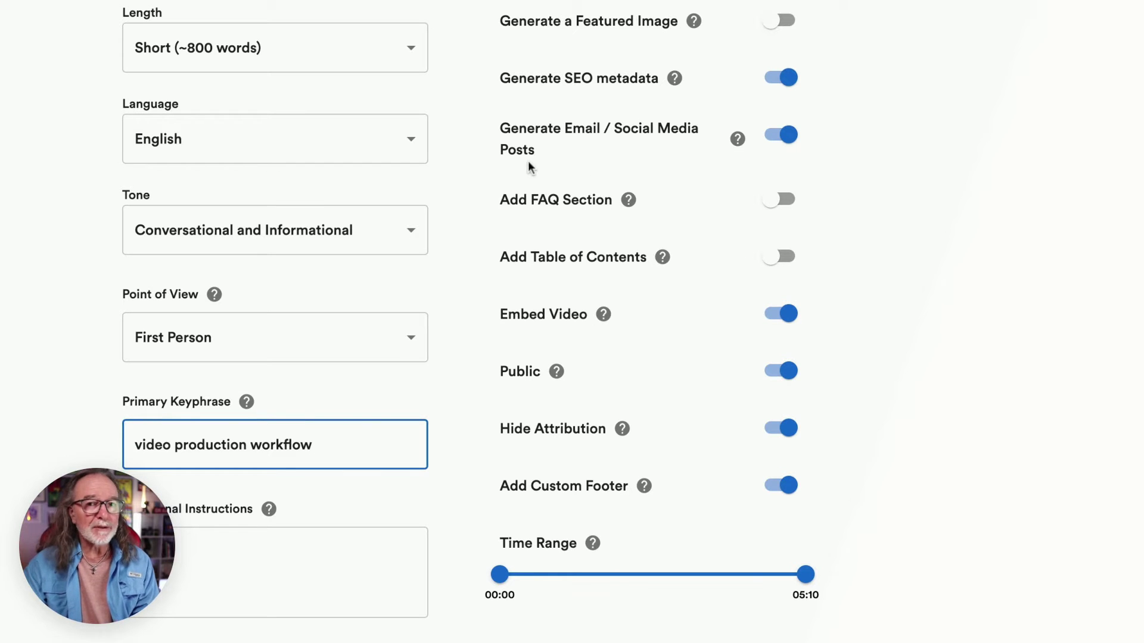
{"action": "scroll", "coordinate": [1013, 301], "scroll_direction": "down", "scroll_amount": 1}
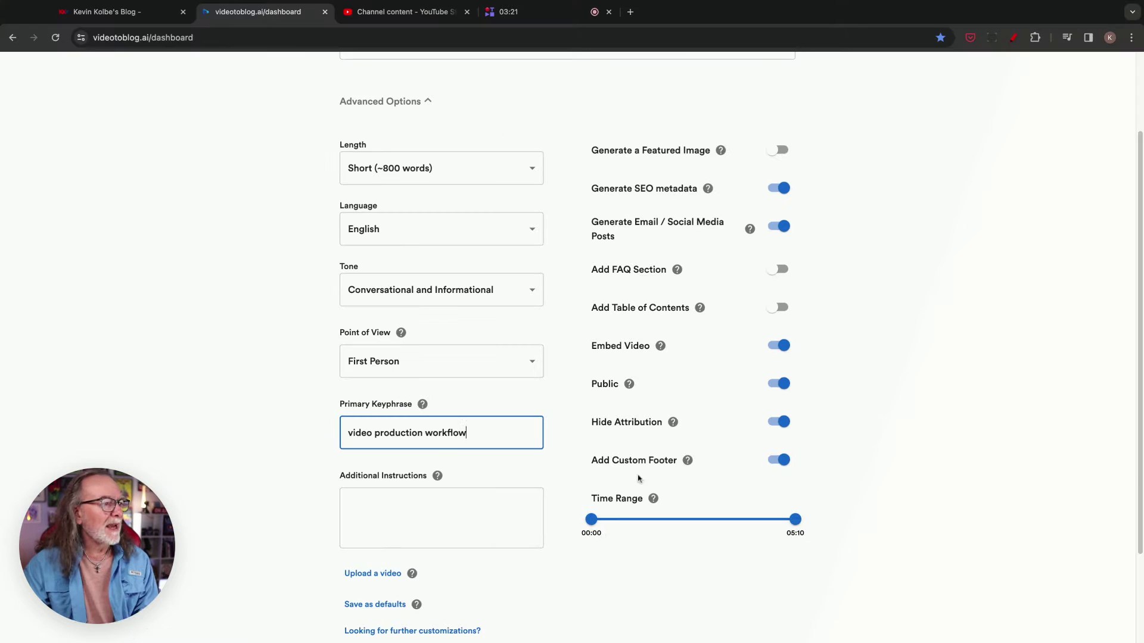
{"action": "scroll", "coordinate": [886, 467], "scroll_direction": "down", "scroll_amount": 3}
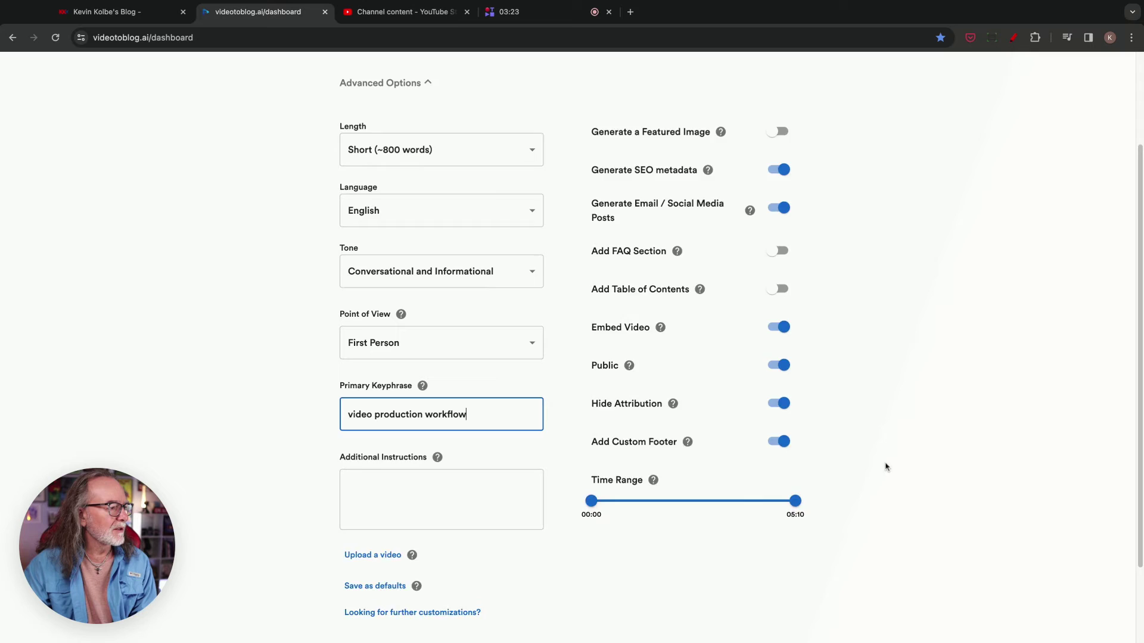
Generate 'Video Production Workflow: How to Safeguard Your Projects' and scroll through it to the author bio
{"action": "left_click", "coordinate": [592, 559]}
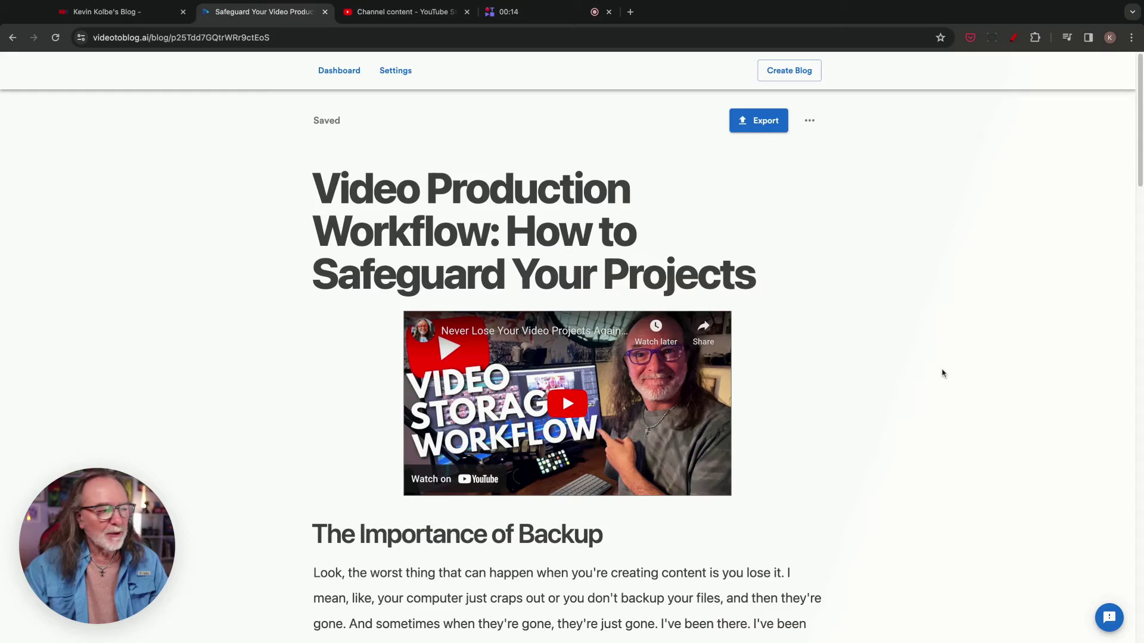
{"action": "scroll", "coordinate": [942, 373], "scroll_direction": "down", "scroll_amount": 8}
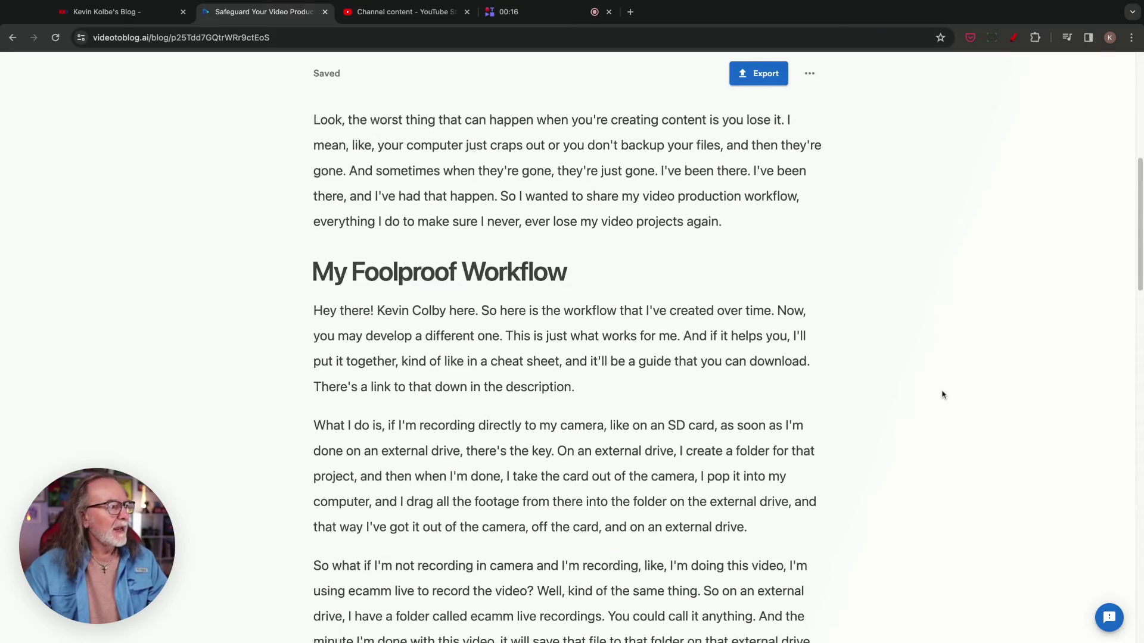
{"action": "scroll", "coordinate": [942, 395], "scroll_direction": "down", "scroll_amount": 10}
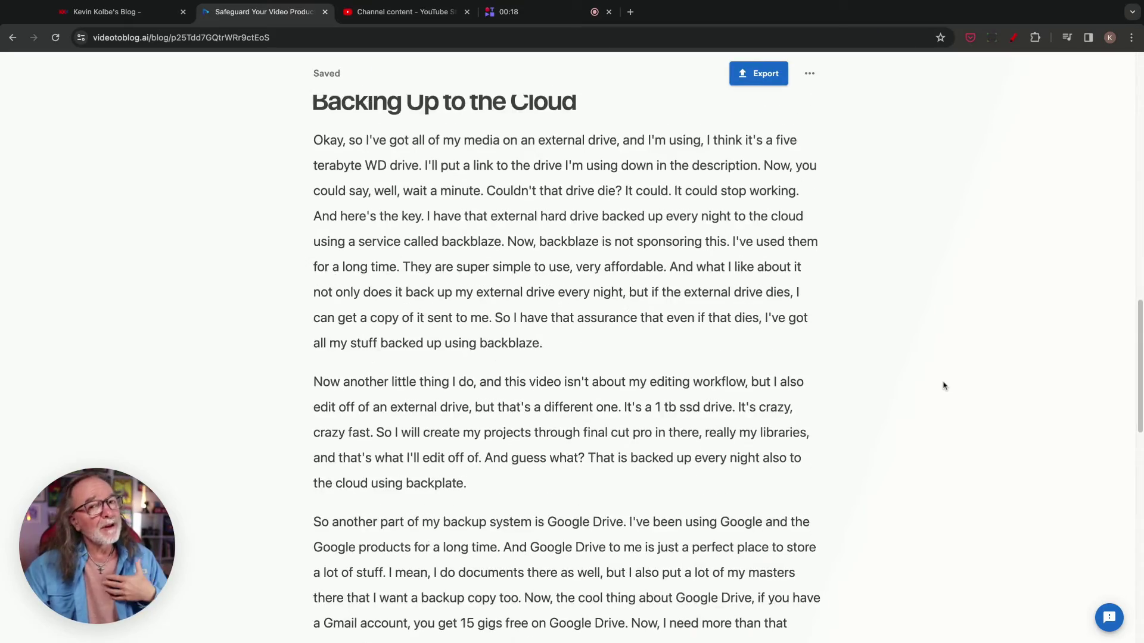
{"action": "scroll", "coordinate": [942, 386], "scroll_direction": "down", "scroll_amount": 11}
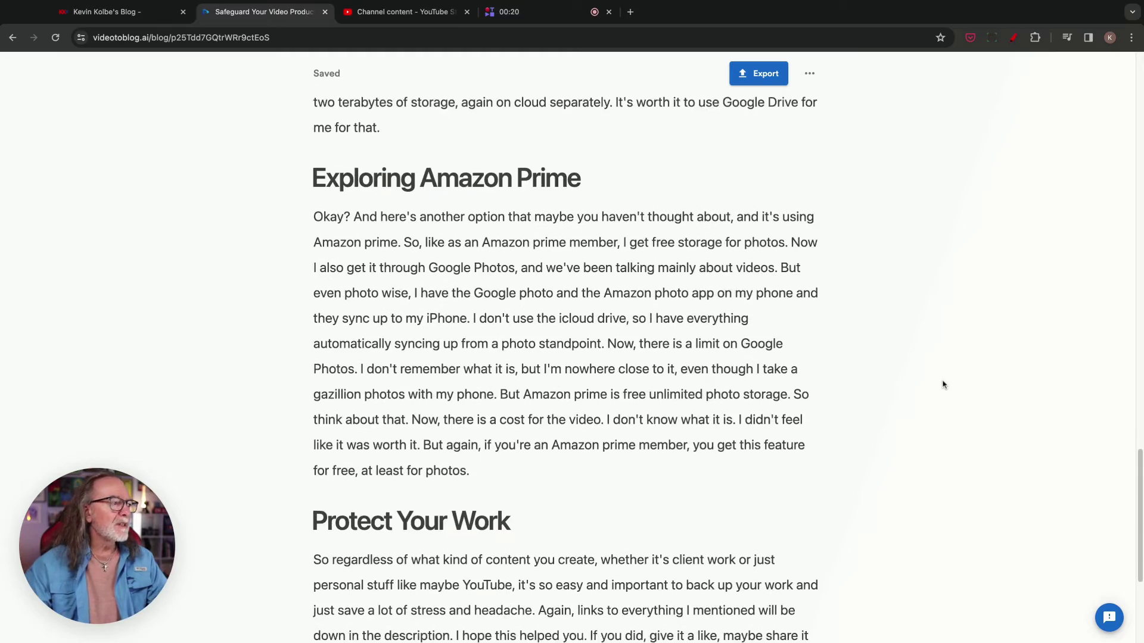
{"action": "scroll", "coordinate": [942, 384], "scroll_direction": "down", "scroll_amount": 4}
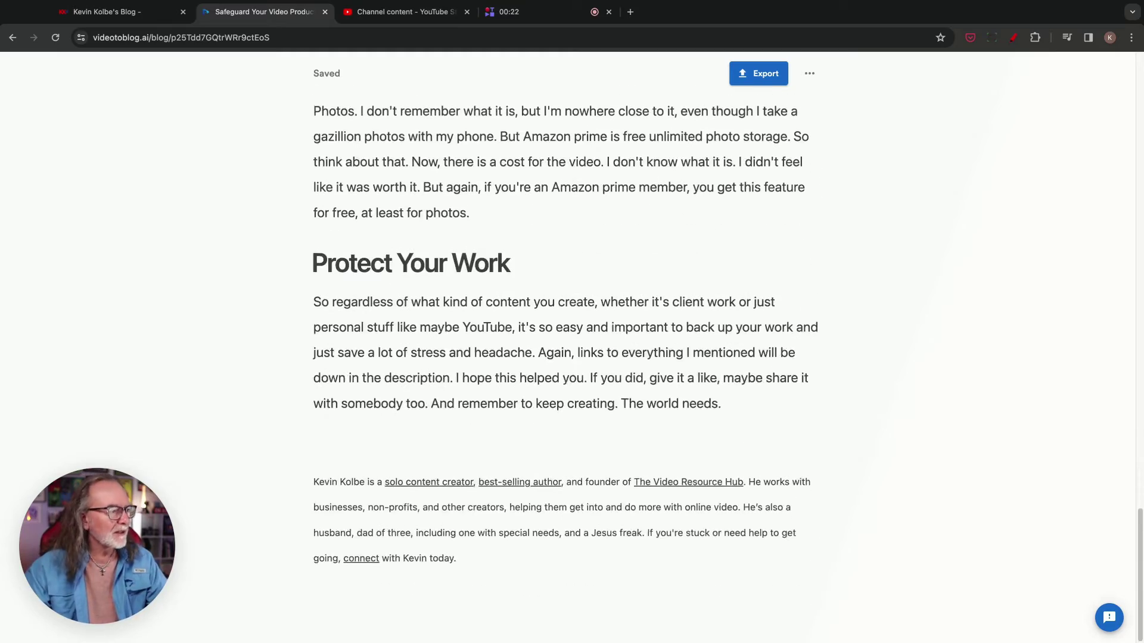
{"action": "scroll", "coordinate": [930, 378], "scroll_direction": "up", "scroll_amount": 20}
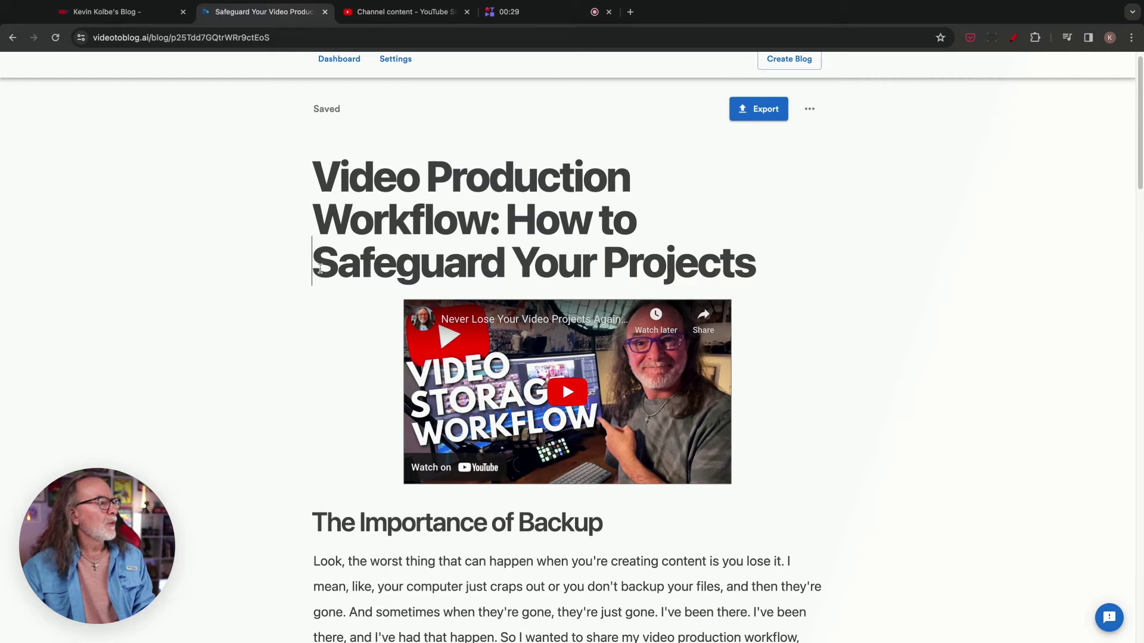
Retitle the post 'Video Production Workflow: How to Protect Your Creative Work'
{"action": "key", "text": "shift+Right"}
{"action": "key", "text": "shift+Right"}
{"action": "key", "text": "shift+Right"}
{"action": "key", "text": "shift+Right"}
{"action": "key", "text": "shift+Right"}
{"action": "key", "text": "shift+Right"}
{"action": "key", "text": "shift+Right"}
{"action": "key", "text": "shift+Right"}
{"action": "key", "text": "shift+Right"}
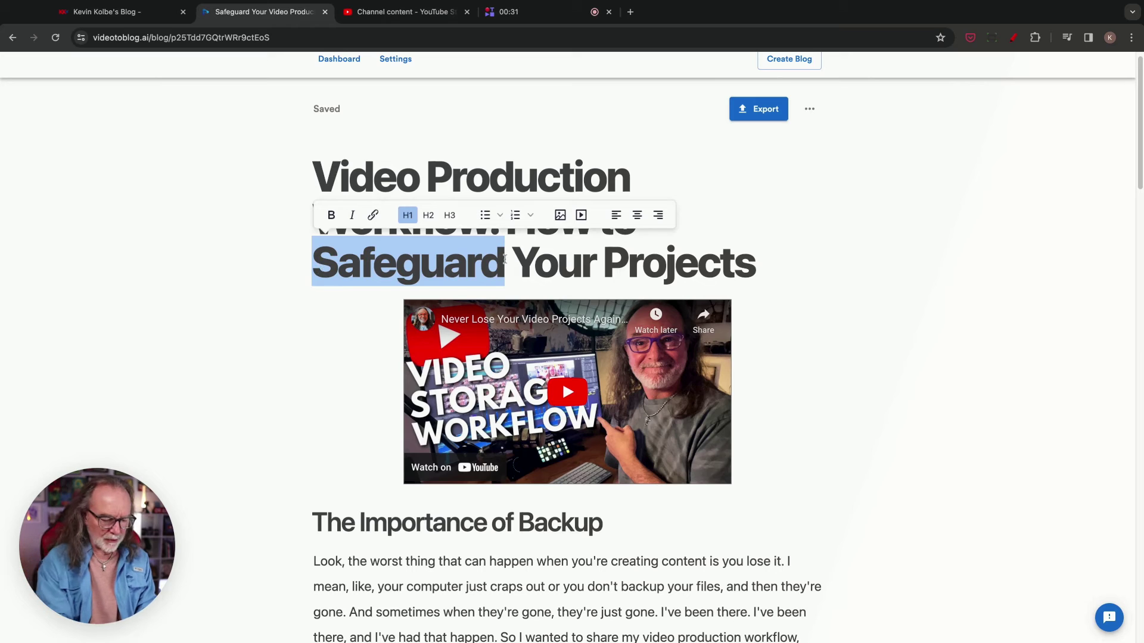
{"action": "type", "text": "Prot"}
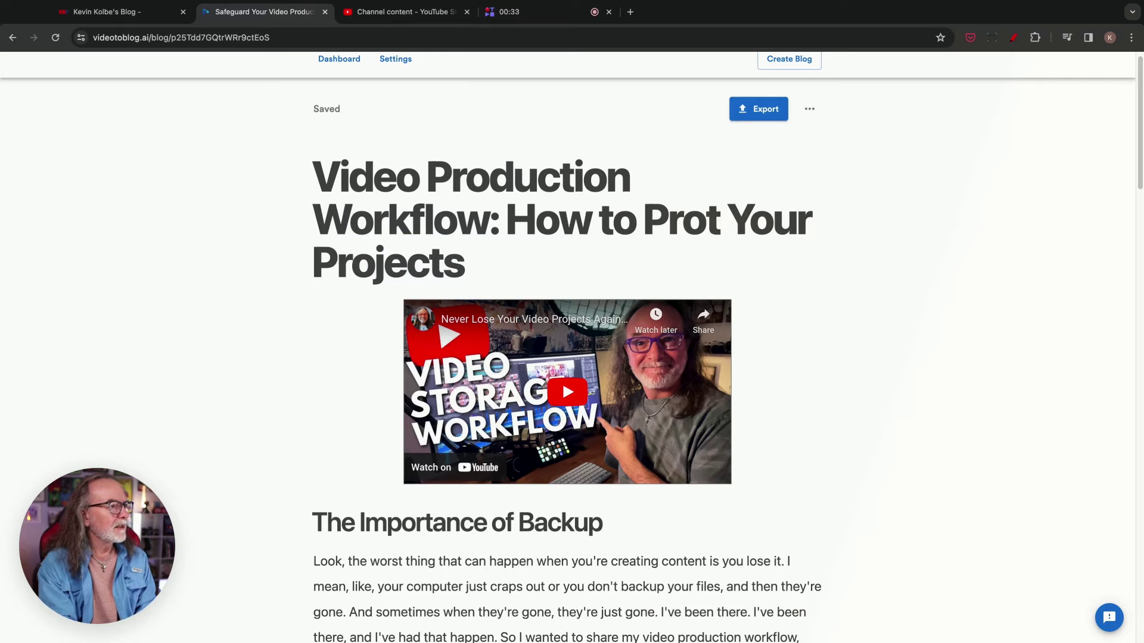
{"action": "type", "text": "ect"}
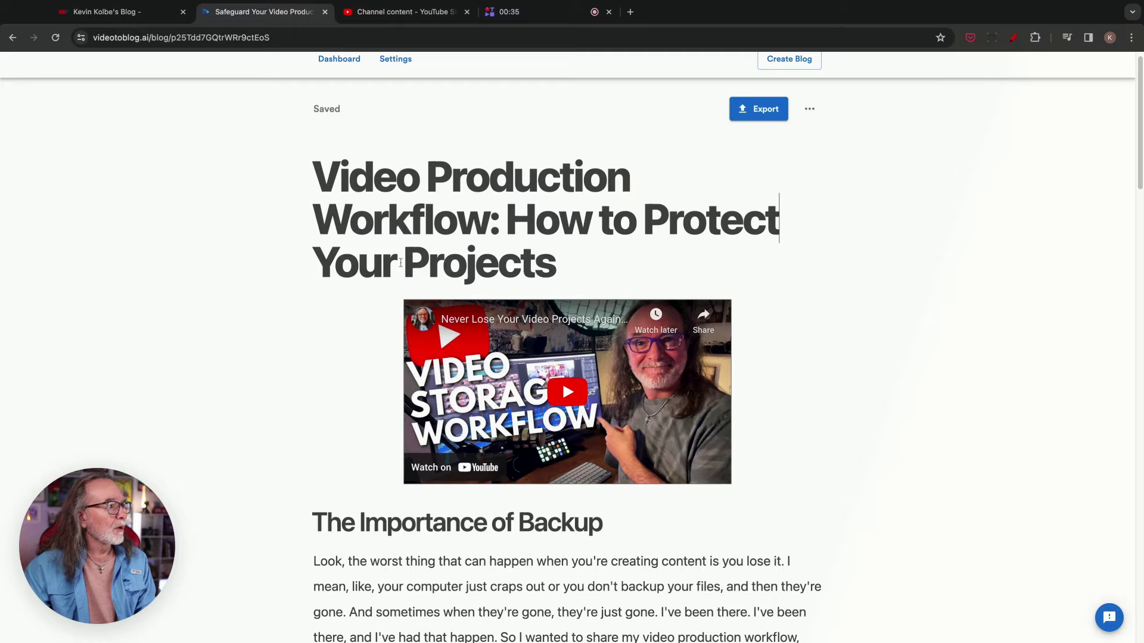
{"action": "left_click_drag", "start_coordinate": [400, 263], "coordinate": [556, 264]}
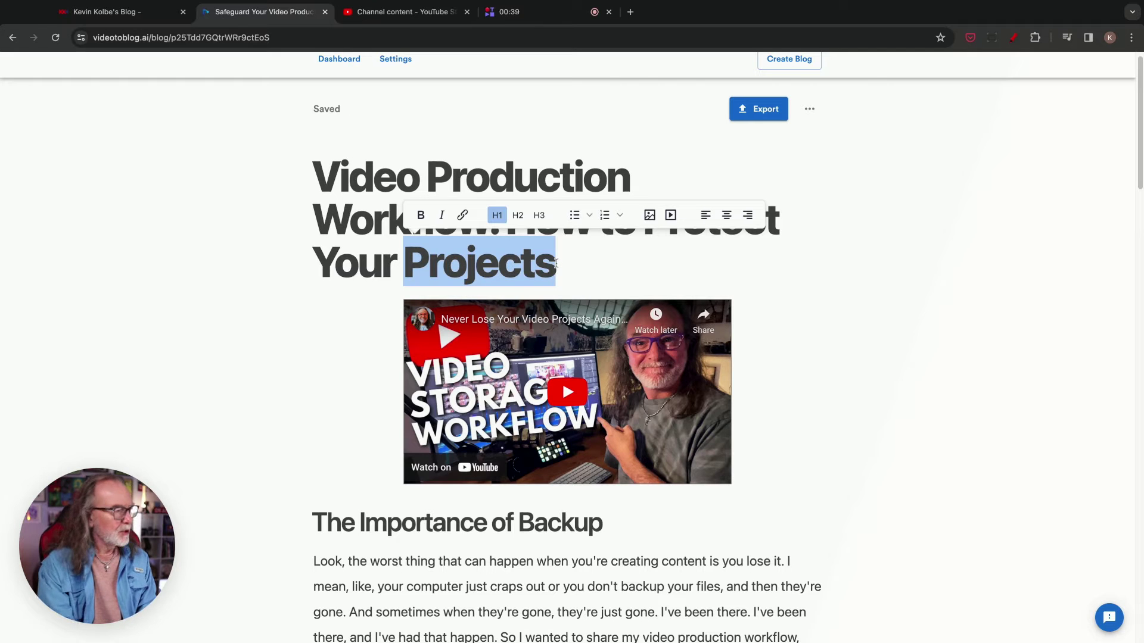
{"action": "type", "text": "Creative Work"}
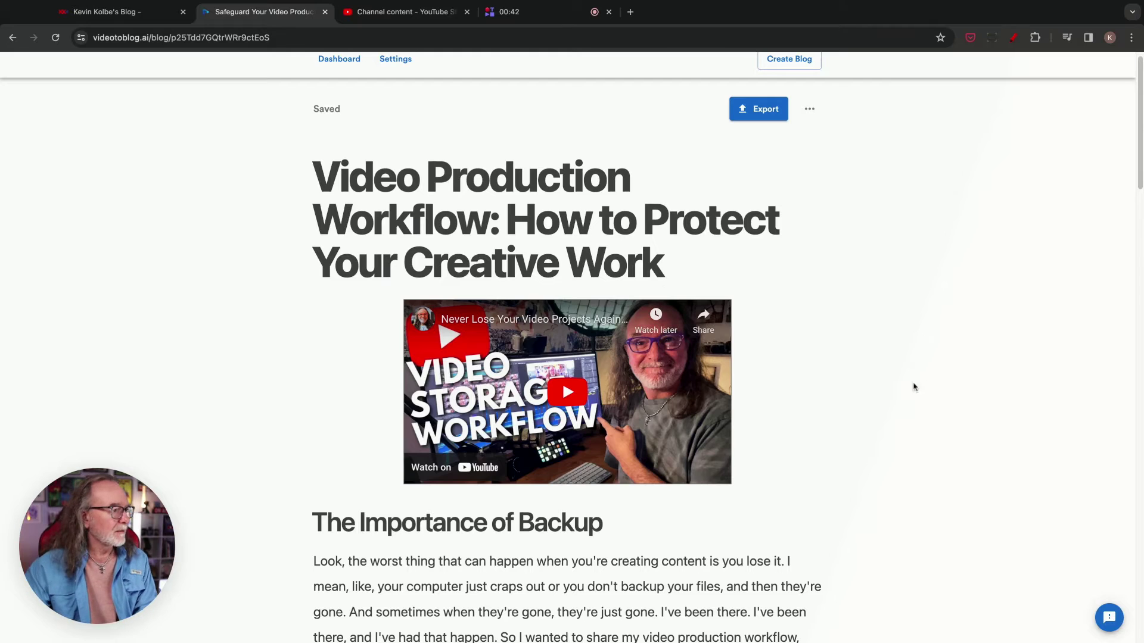
Correct the misspelled author surname in the intro paragraph, then read through the article and back up
{"action": "scroll", "coordinate": [914, 387], "scroll_direction": "down", "scroll_amount": 5}
{"action": "double_click", "coordinate": [428, 442]}
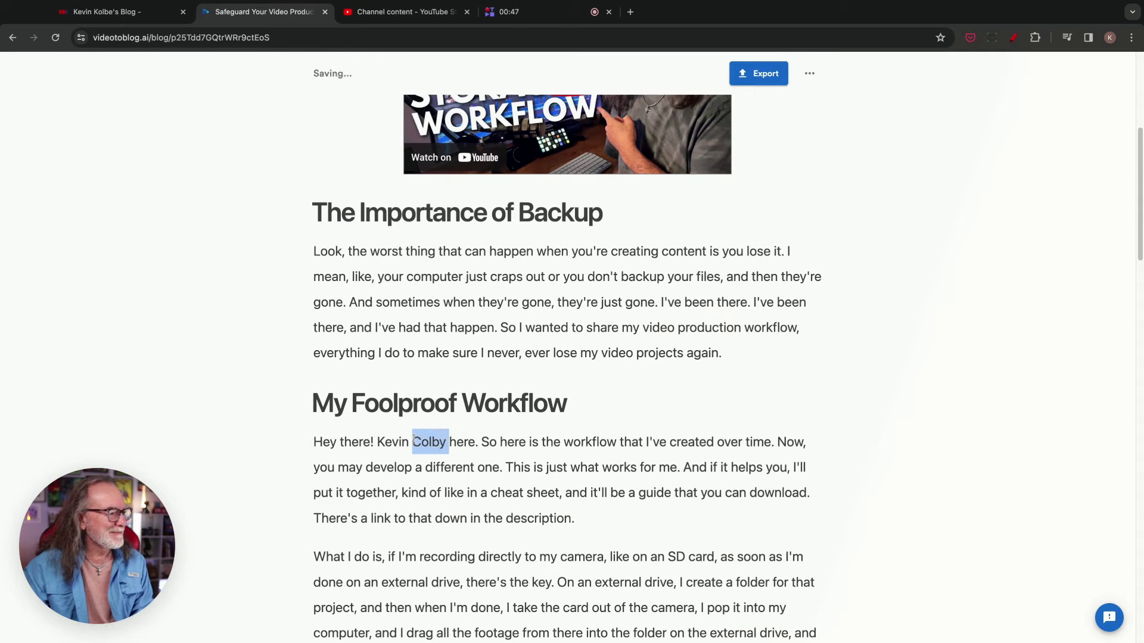
{"action": "type", "text": "Kolb"}
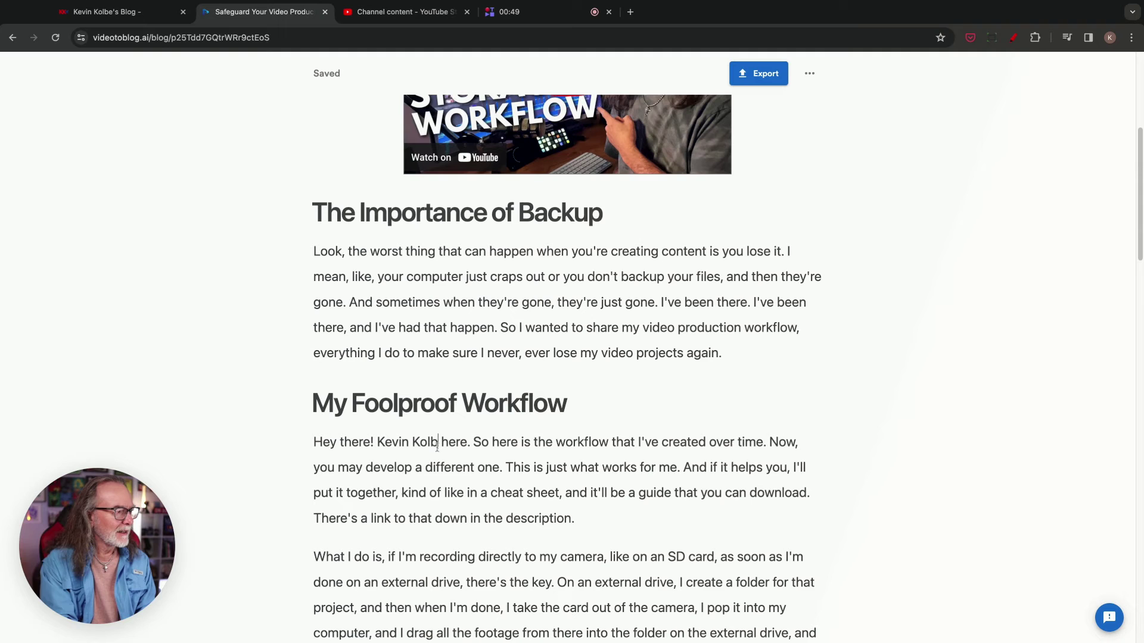
{"action": "type", "text": "e"}
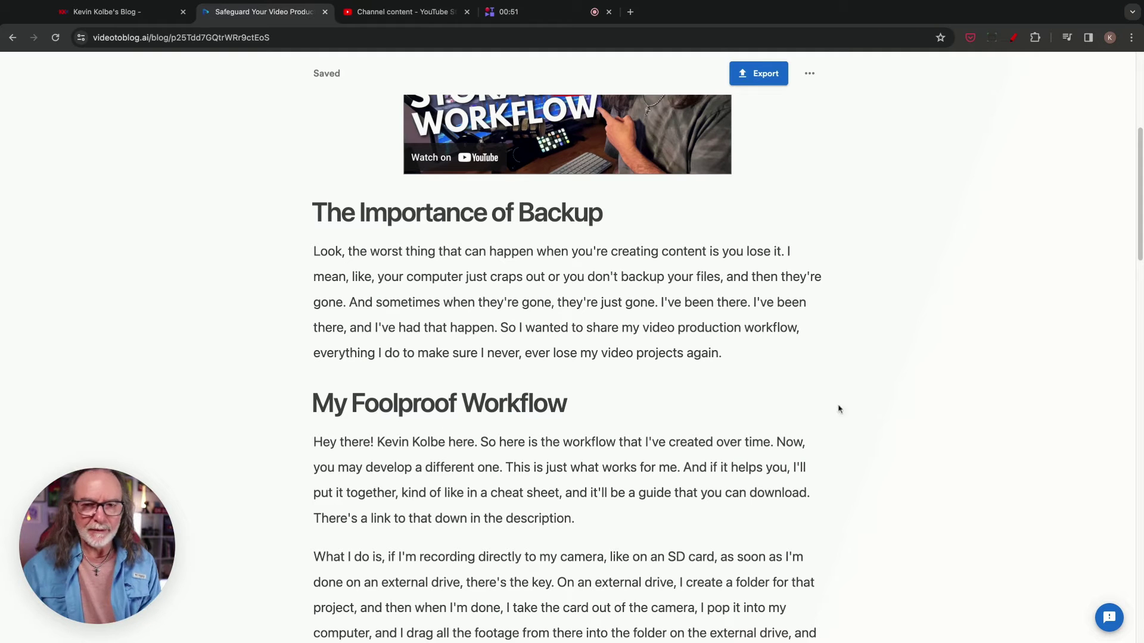
{"action": "scroll", "coordinate": [877, 462], "scroll_direction": "down", "scroll_amount": 2}
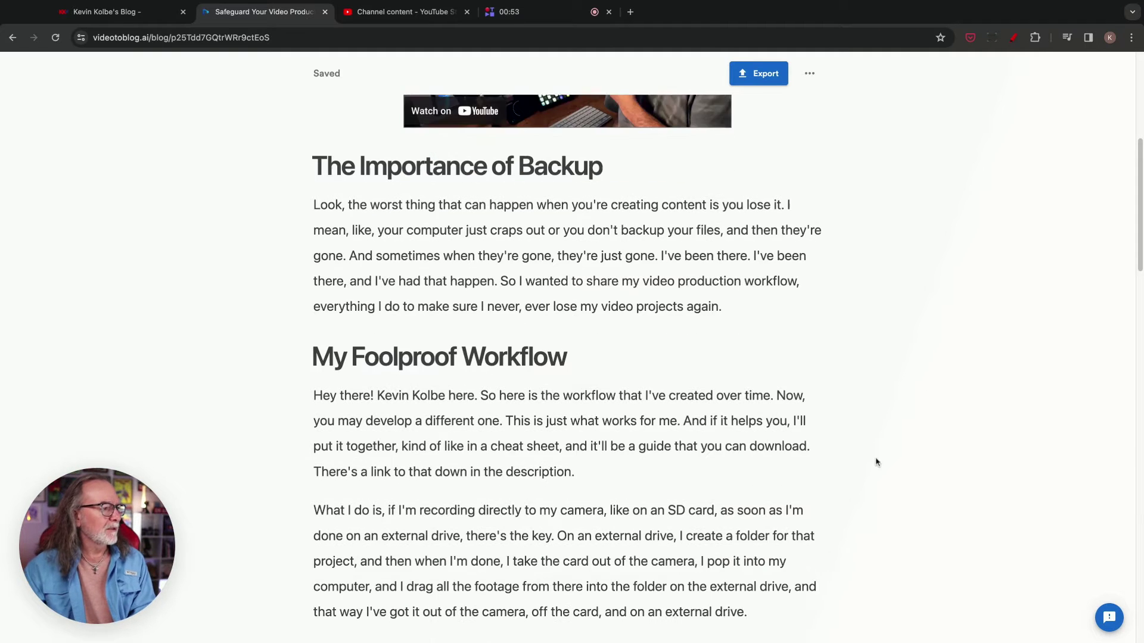
{"action": "scroll", "coordinate": [875, 462], "scroll_direction": "down", "scroll_amount": 2}
{"action": "scroll", "coordinate": [860, 493], "scroll_direction": "down", "scroll_amount": 5}
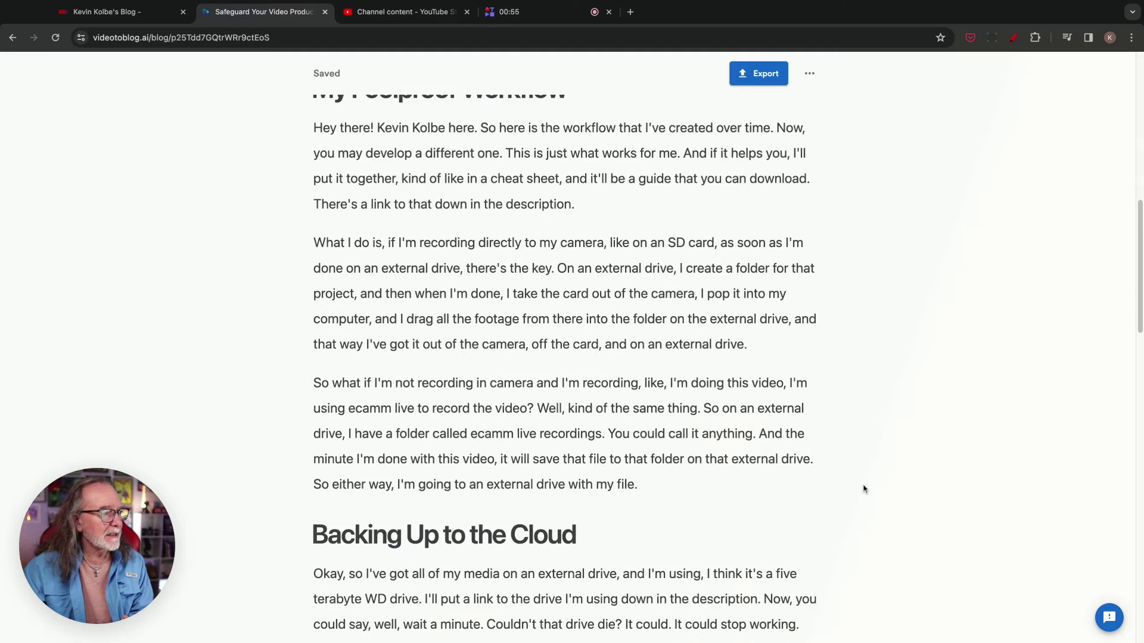
{"action": "scroll", "coordinate": [864, 487], "scroll_direction": "down", "scroll_amount": 3}
{"action": "scroll", "coordinate": [912, 499], "scroll_direction": "down", "scroll_amount": 3}
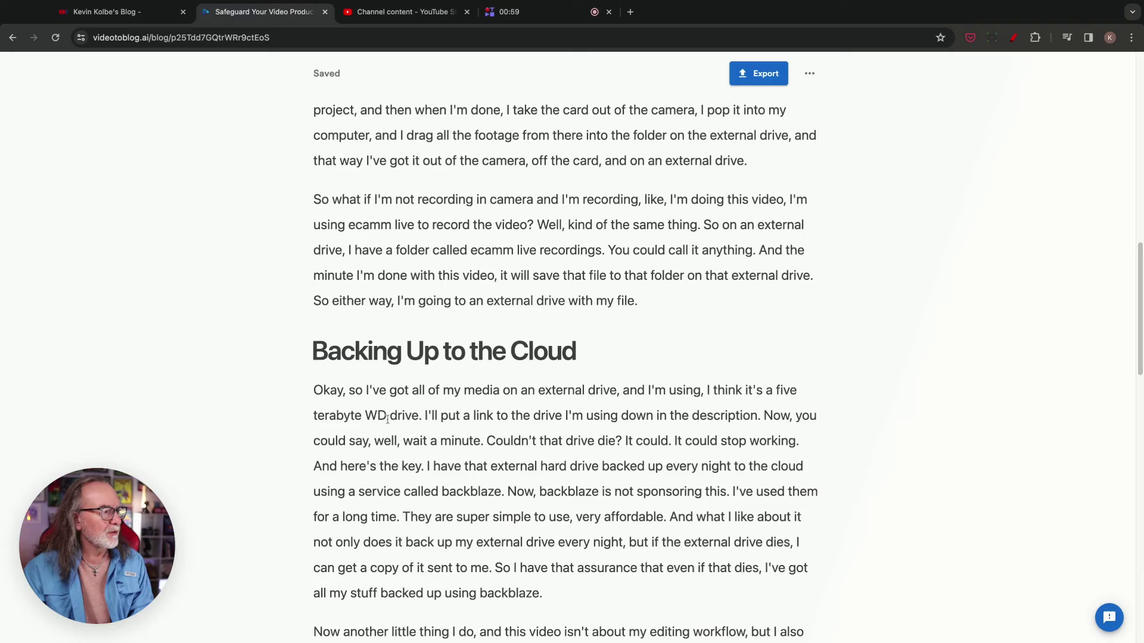
{"action": "scroll", "coordinate": [943, 437], "scroll_direction": "up", "scroll_amount": 15}
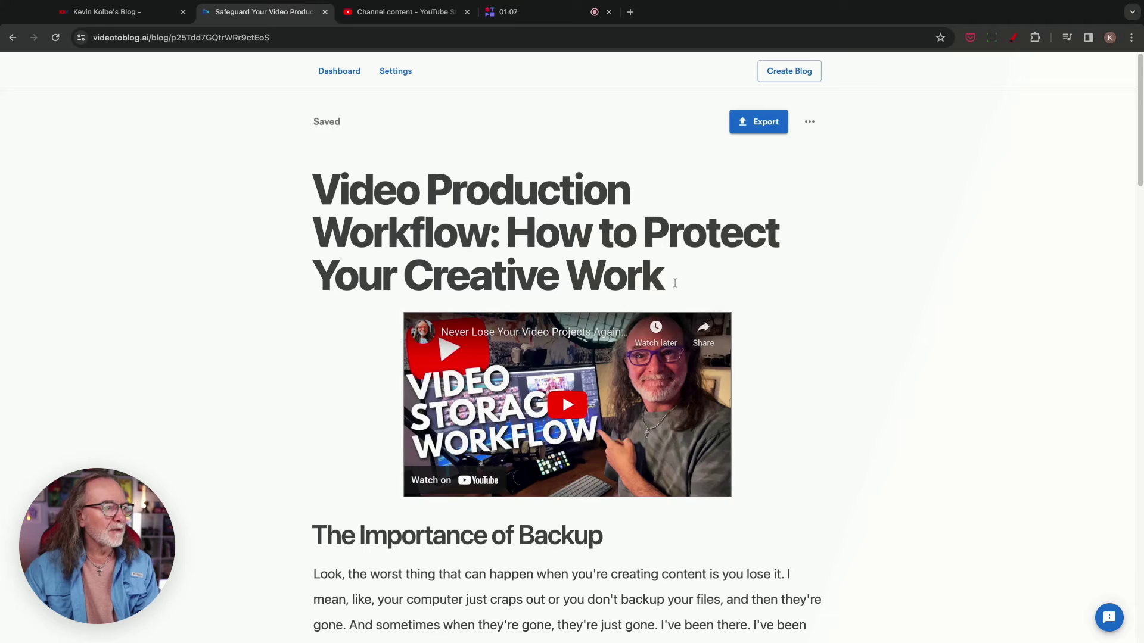
Add empty lines under the title and below the embedded video
{"action": "left_click", "coordinate": [675, 283]}
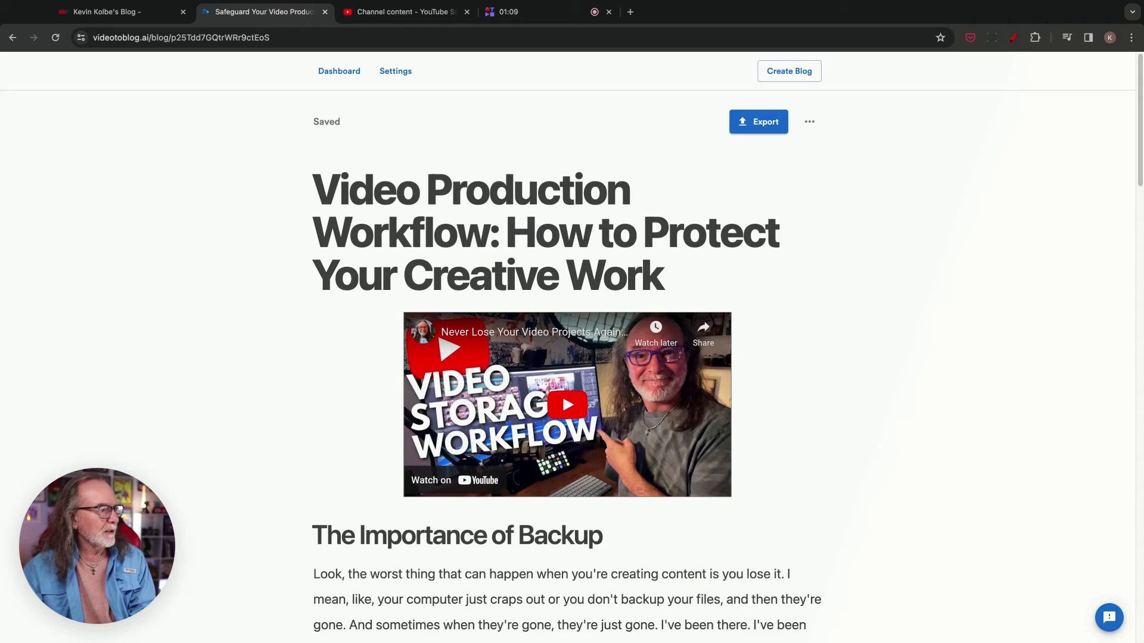
{"action": "key", "text": "Return"}
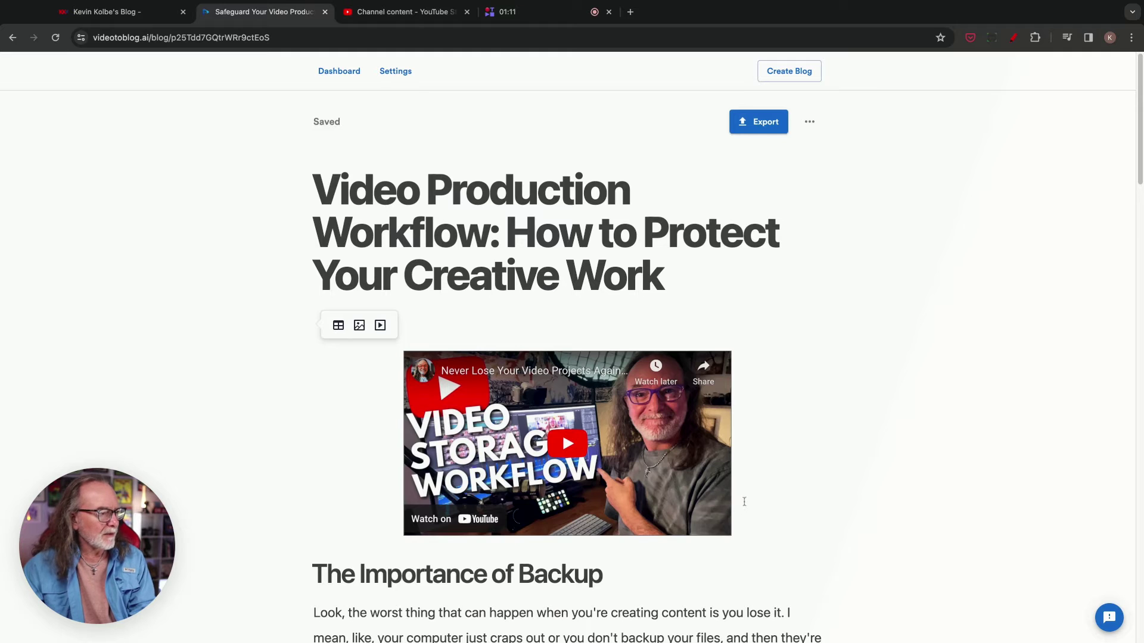
{"action": "left_click", "coordinate": [744, 502]}
{"action": "key", "text": "Return"}
Insert an AI-generated featured image on the empty line under the title
{"action": "left_click", "coordinate": [334, 326]}
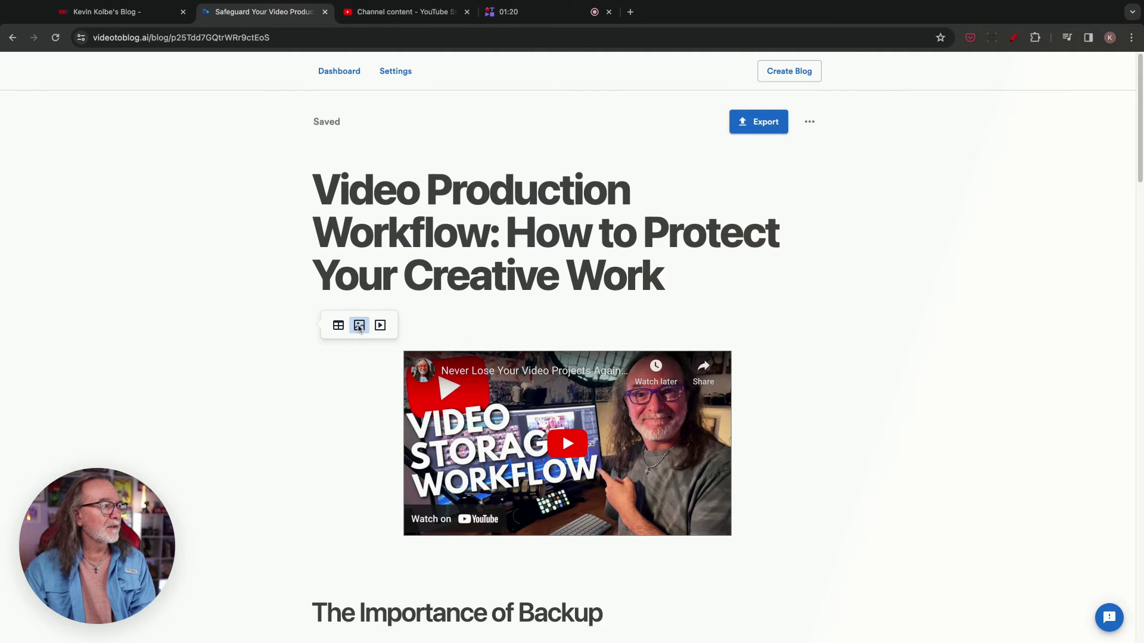
{"action": "left_click", "coordinate": [359, 327]}
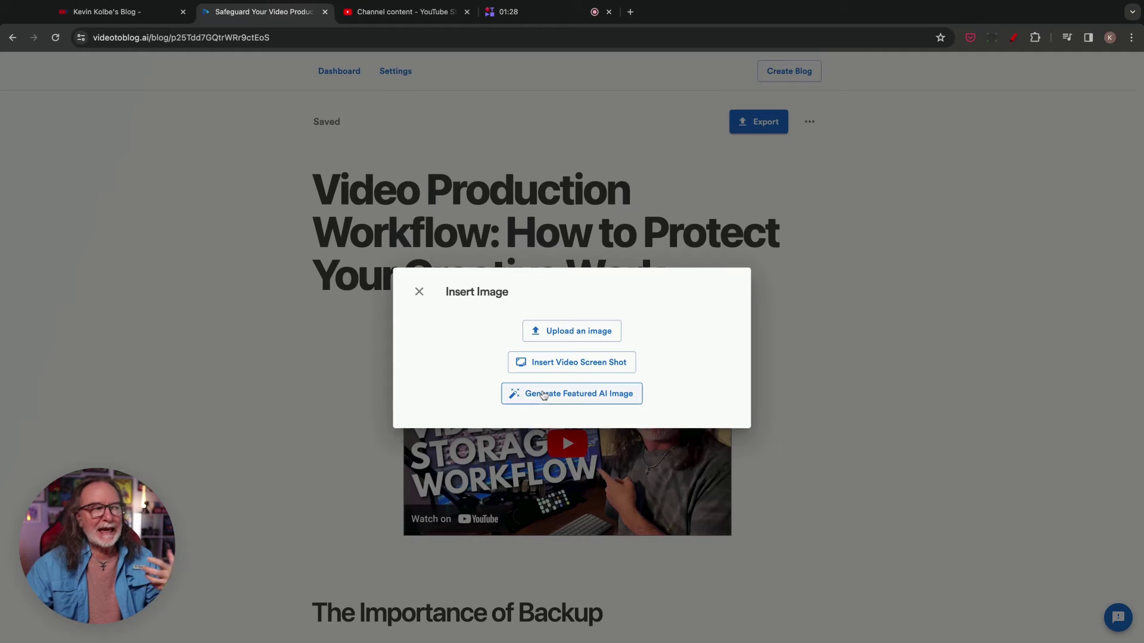
{"action": "left_click", "coordinate": [571, 393]}
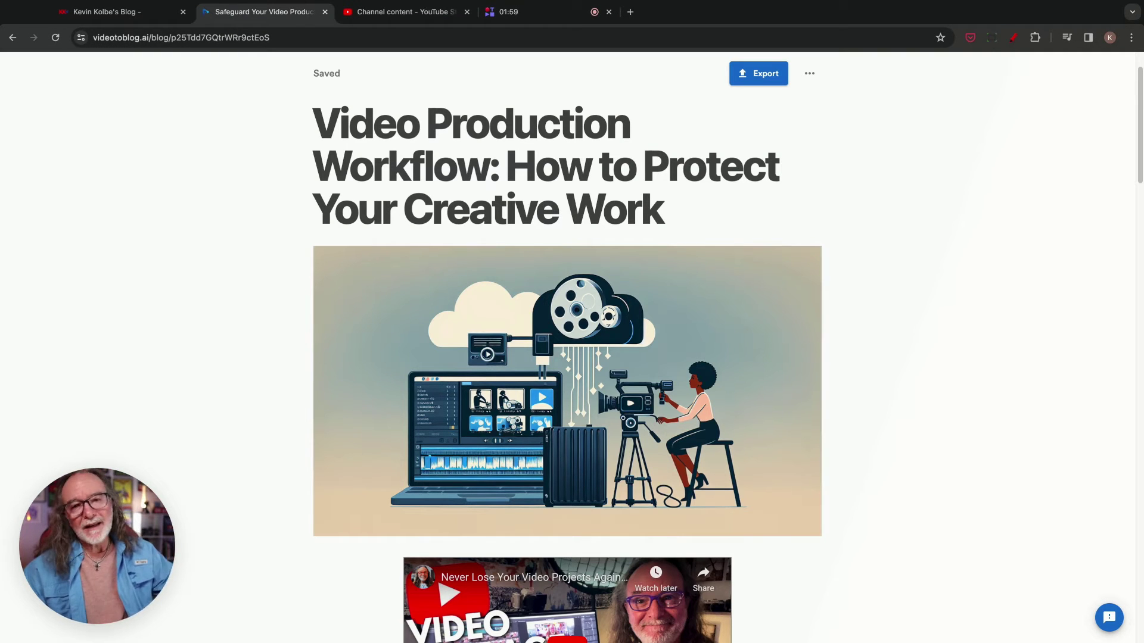
{"action": "left_click", "coordinate": [479, 328]}
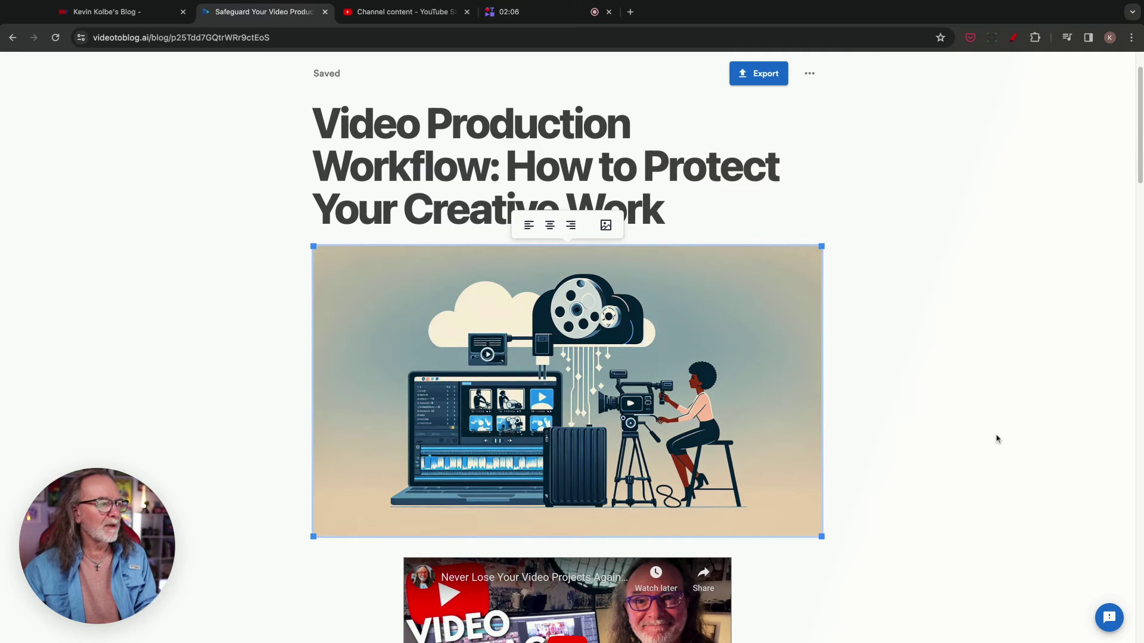
Deselect the image and look through the export and sharing options
{"action": "left_click", "coordinate": [958, 417]}
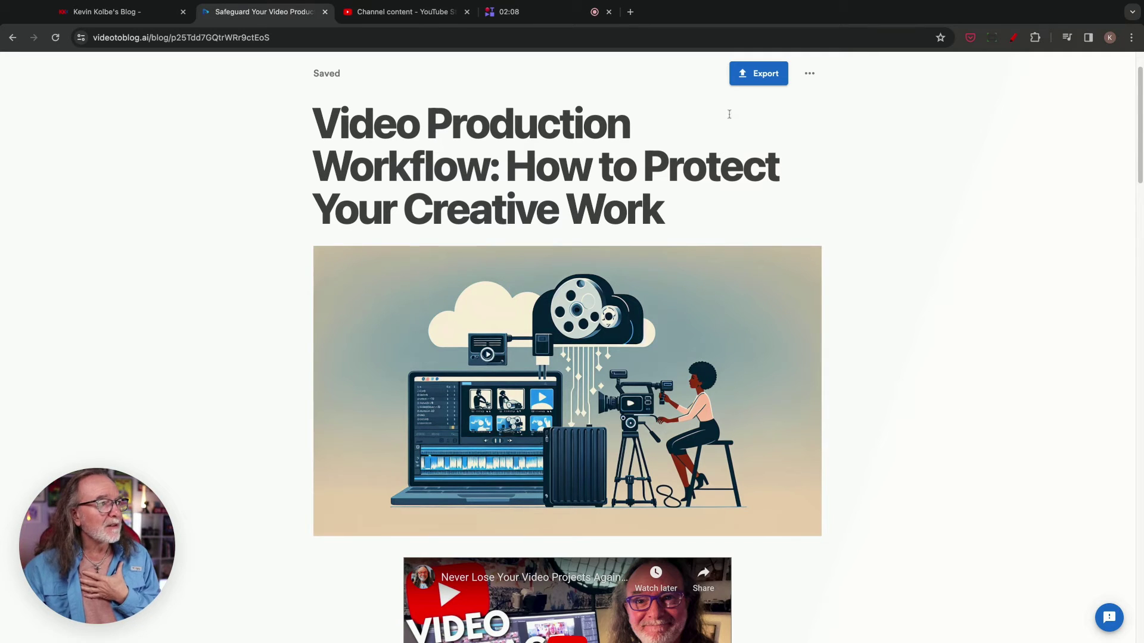
{"action": "left_click", "coordinate": [760, 79]}
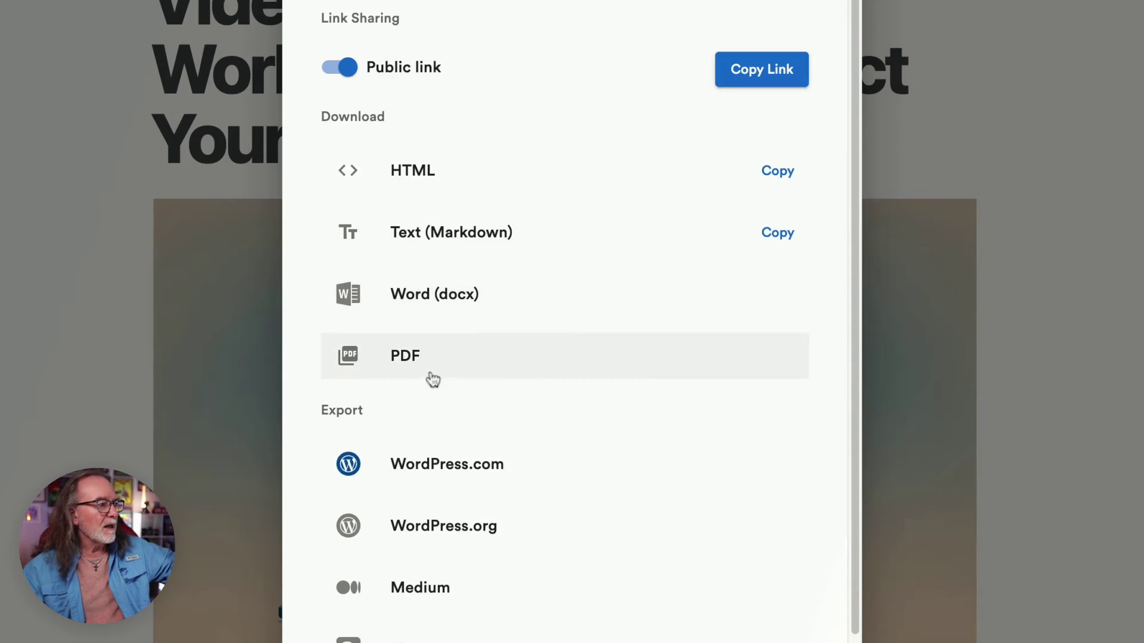
{"action": "scroll", "coordinate": [596, 459], "scroll_direction": "down", "scroll_amount": 2}
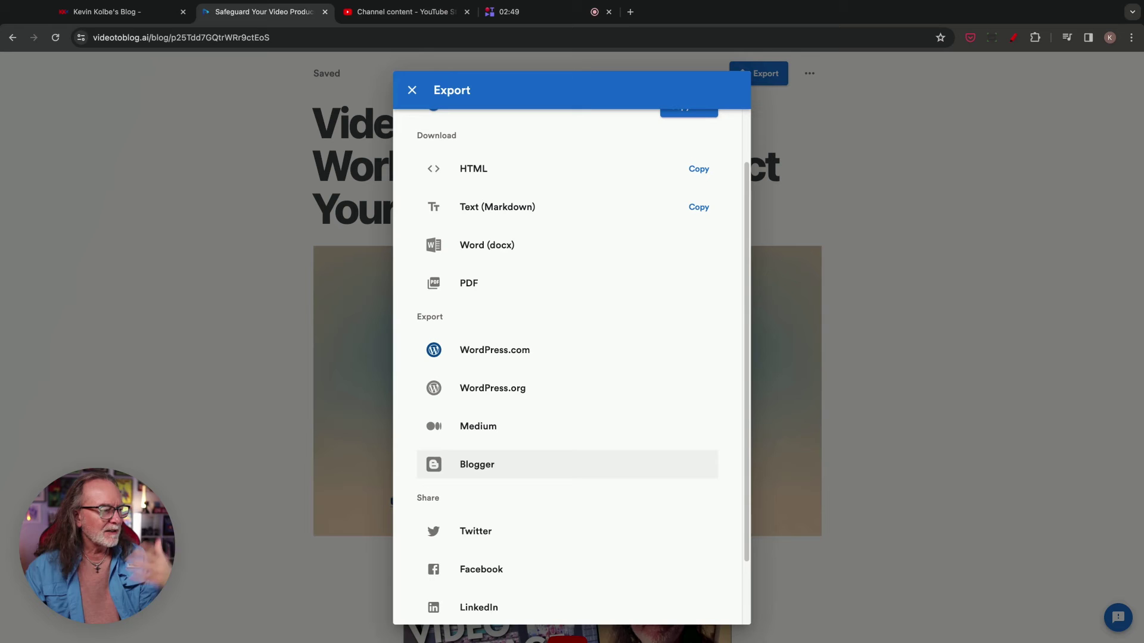
{"action": "scroll", "coordinate": [526, 476], "scroll_direction": "down", "scroll_amount": 1}
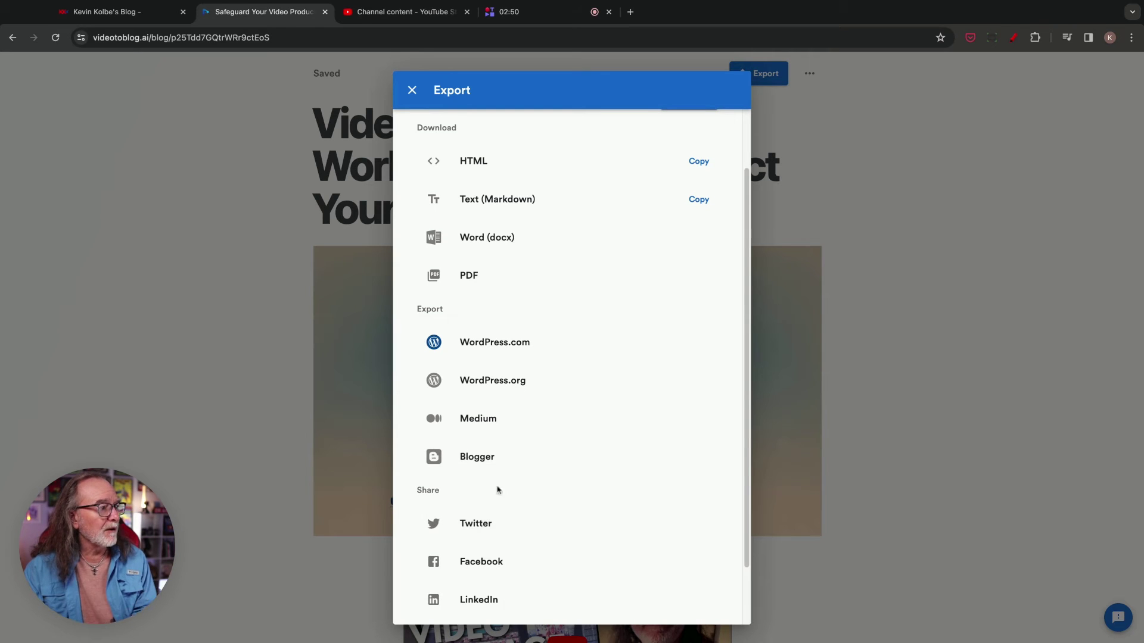
{"action": "scroll", "coordinate": [537, 476], "scroll_direction": "up", "scroll_amount": 1}
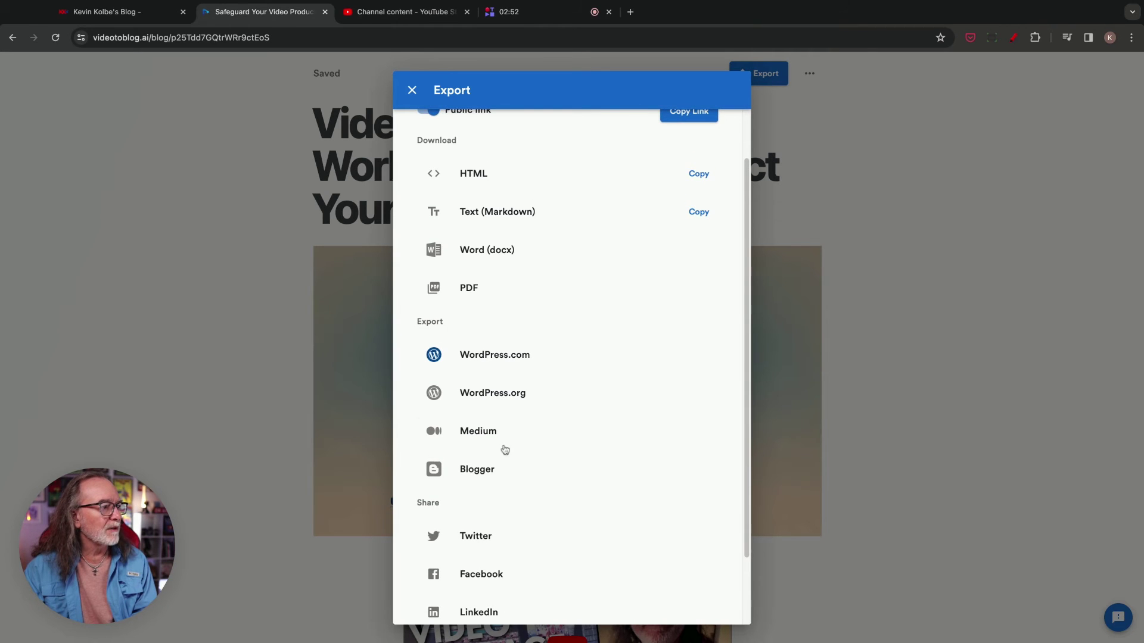
Publish the article to the WordPress.org blog, dismiss the success message and close the Export dialog
{"action": "left_click", "coordinate": [490, 393]}
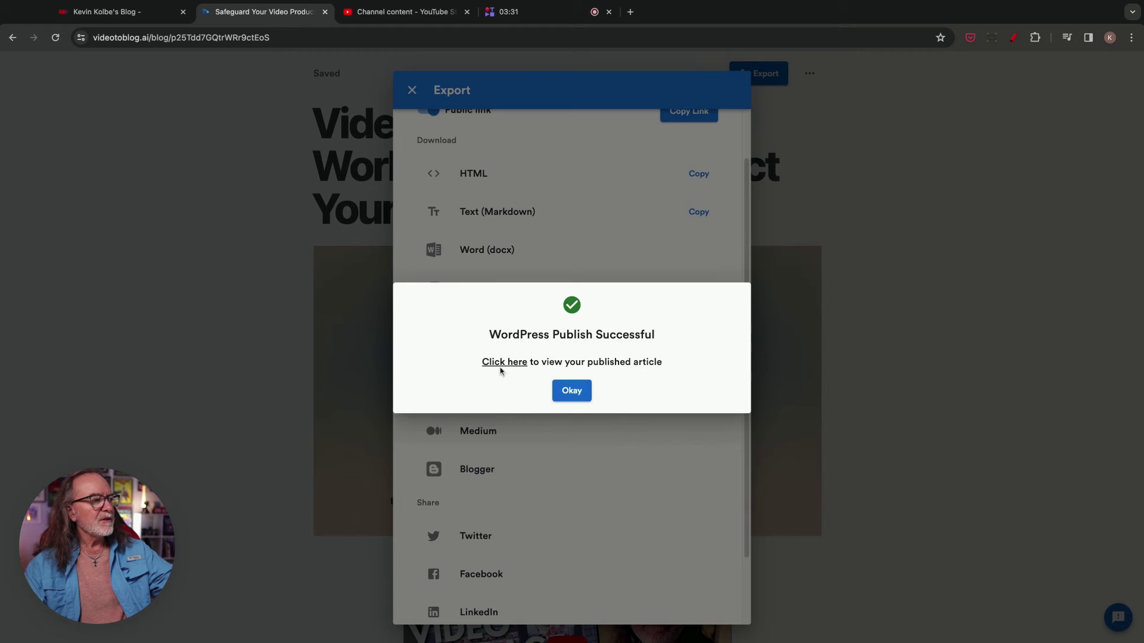
{"action": "left_click", "coordinate": [572, 392]}
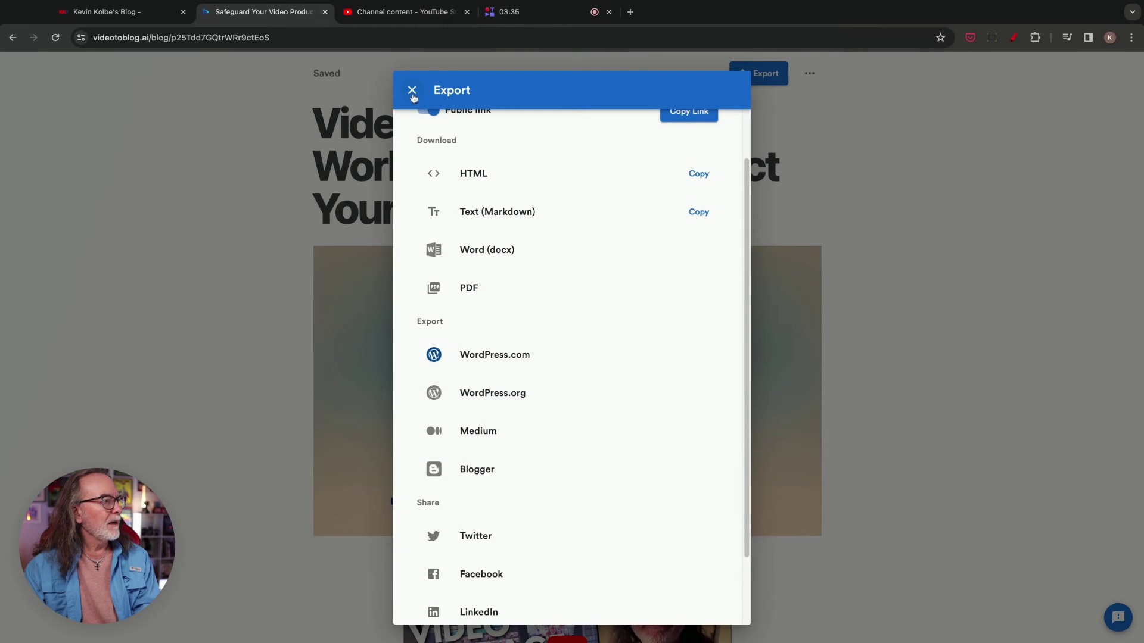
{"action": "left_click", "coordinate": [412, 93]}
{"action": "scroll", "coordinate": [409, 97], "scroll_direction": "up", "scroll_amount": 1}
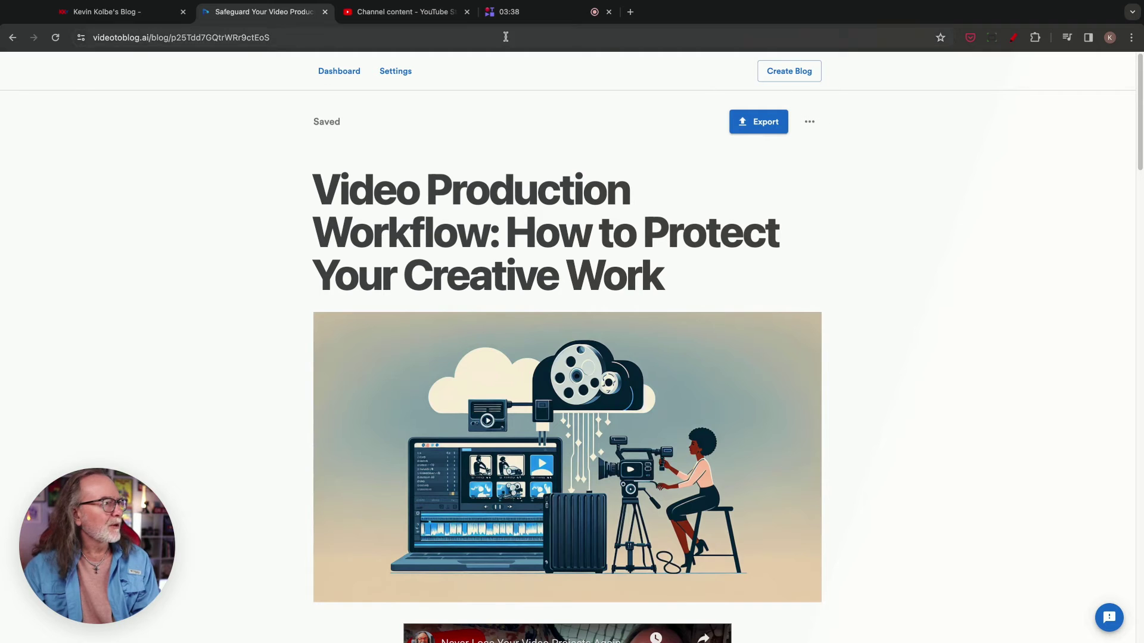
Reload the kevinkolbe.blog homepage and open the new Video Production Workflow post
{"action": "left_click", "coordinate": [123, 17]}
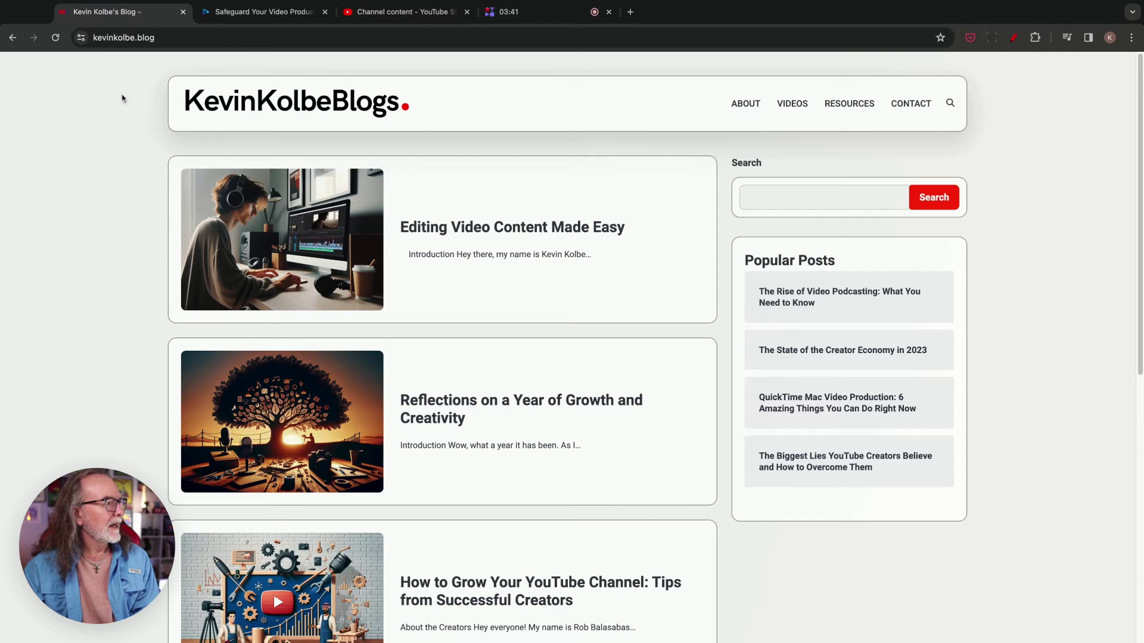
{"action": "left_click", "coordinate": [55, 38]}
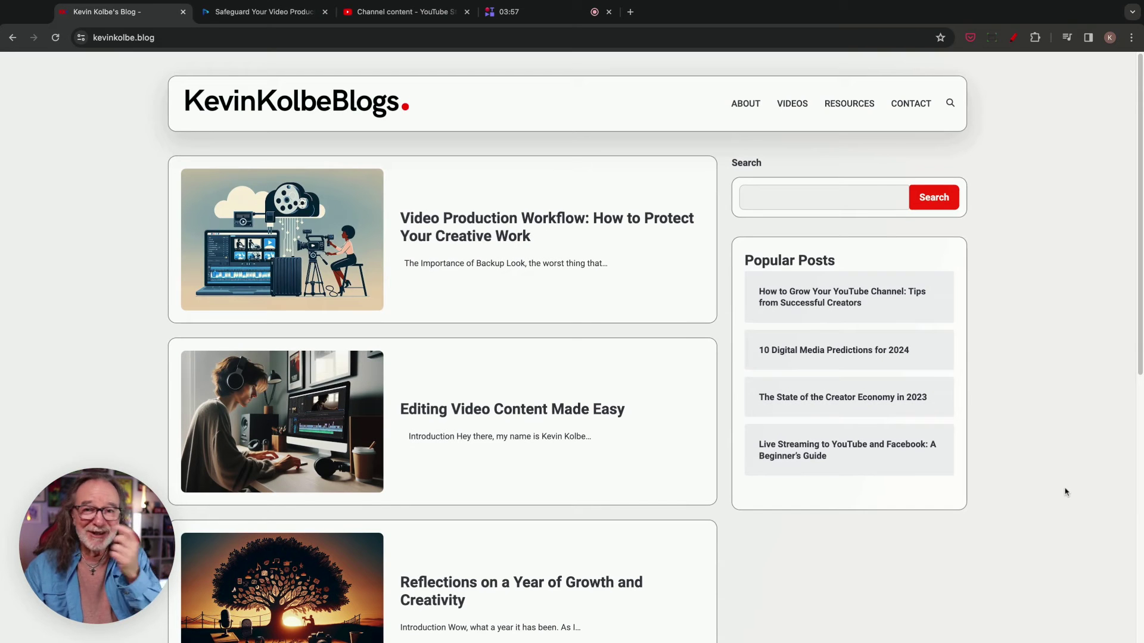
{"action": "left_click", "coordinate": [560, 232]}
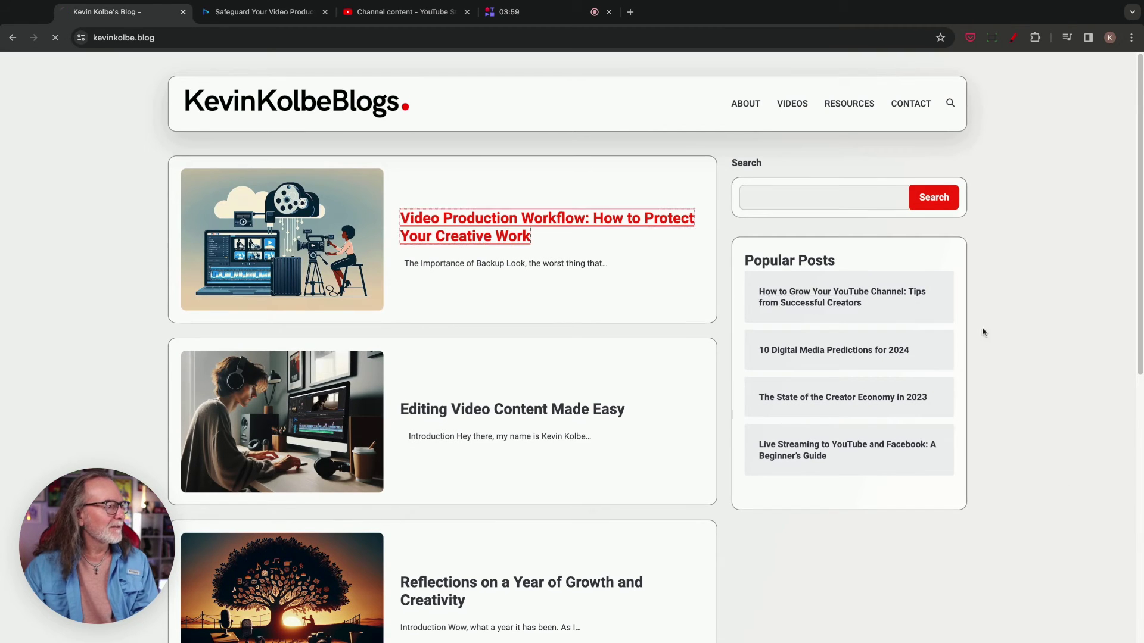
{"action": "scroll", "coordinate": [1066, 451], "scroll_direction": "down", "scroll_amount": 7}
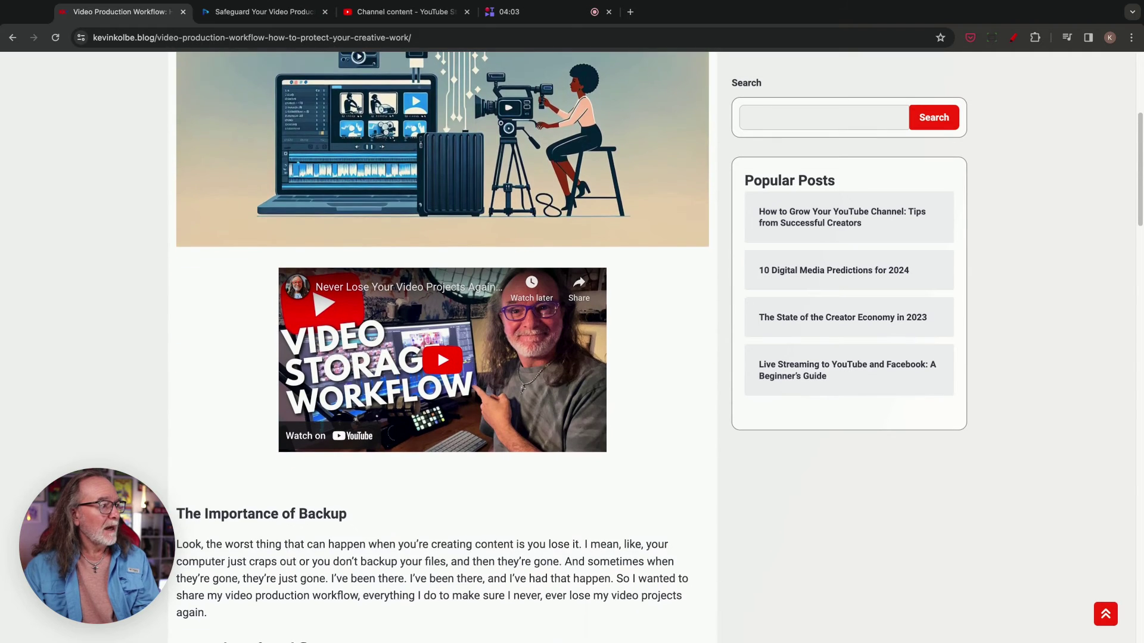
Glance at the editor, then scroll through the published article's embedded video and sections
{"action": "left_click", "coordinate": [262, 12]}
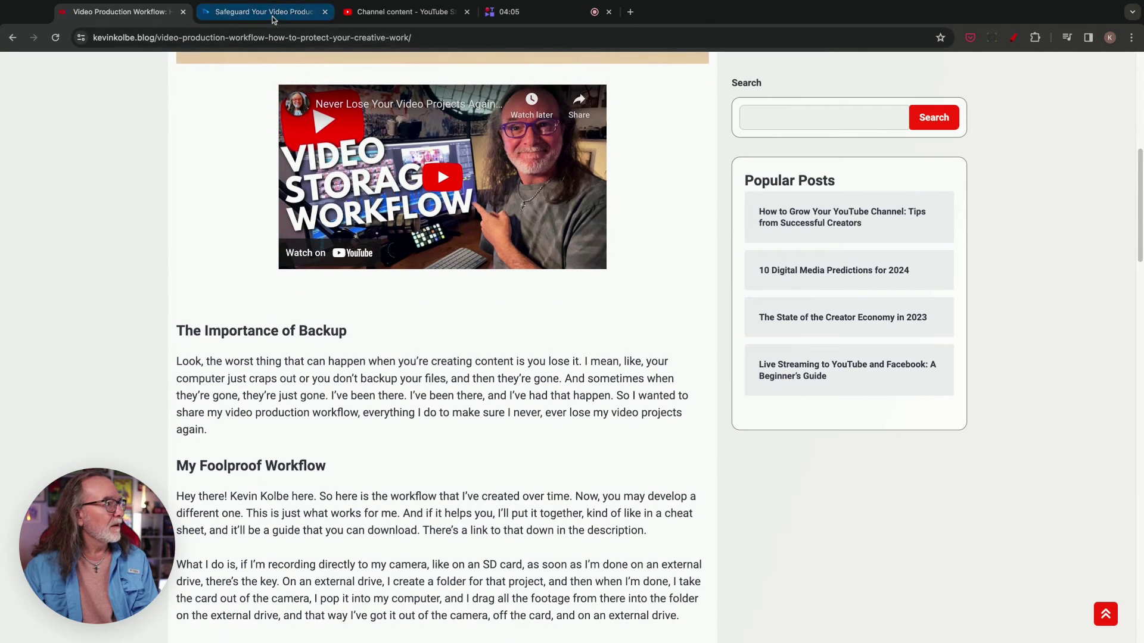
{"action": "scroll", "coordinate": [942, 390], "scroll_direction": "down", "scroll_amount": 8}
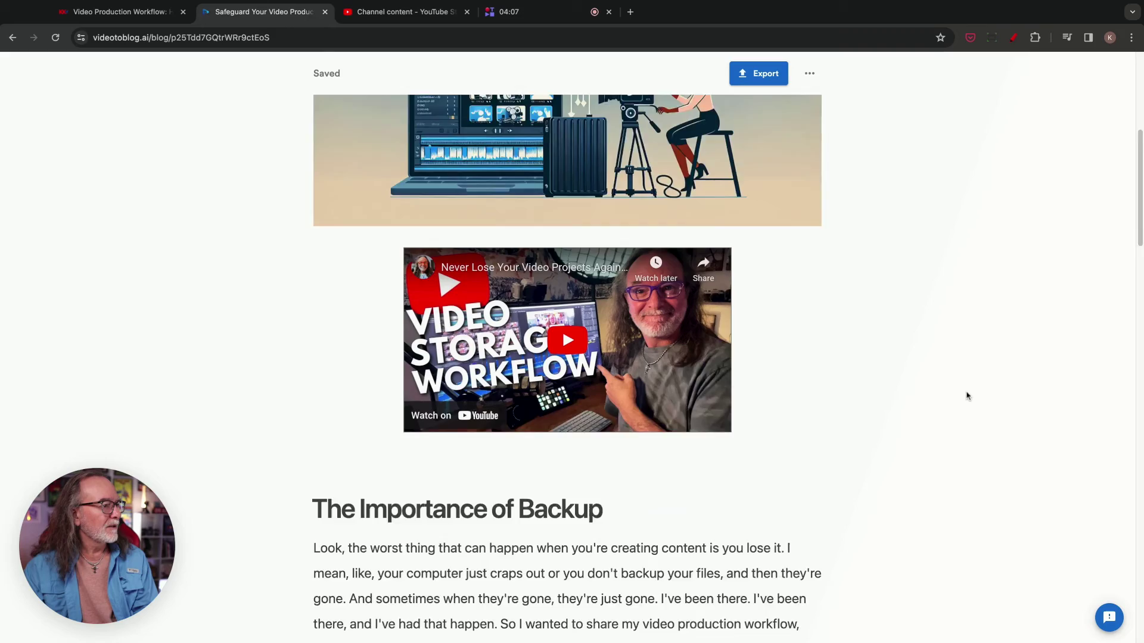
{"action": "left_click", "coordinate": [130, 11]}
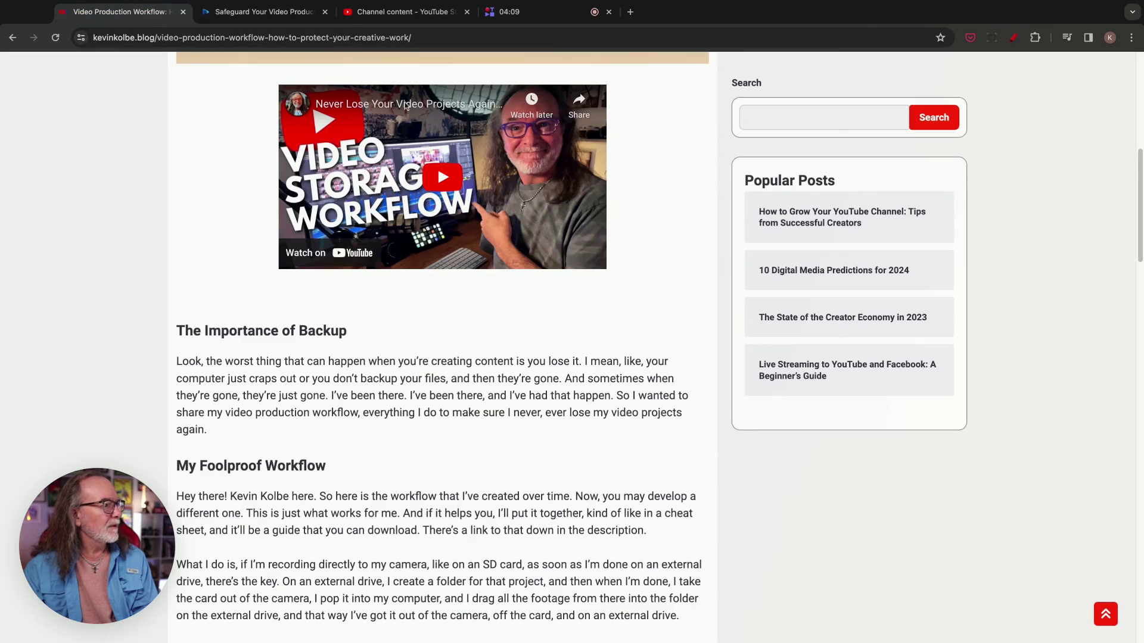
{"action": "scroll", "coordinate": [818, 389], "scroll_direction": "down", "scroll_amount": 15}
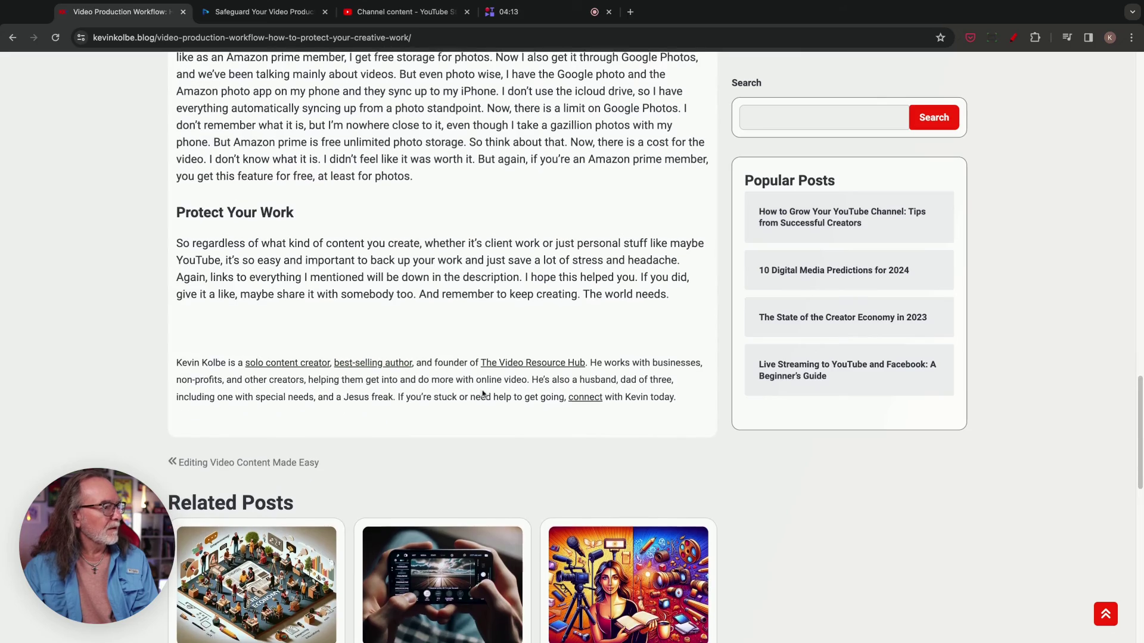
{"action": "scroll", "coordinate": [484, 394], "scroll_direction": "up", "scroll_amount": 12}
{"action": "scroll", "coordinate": [483, 394], "scroll_direction": "up", "scroll_amount": 5}
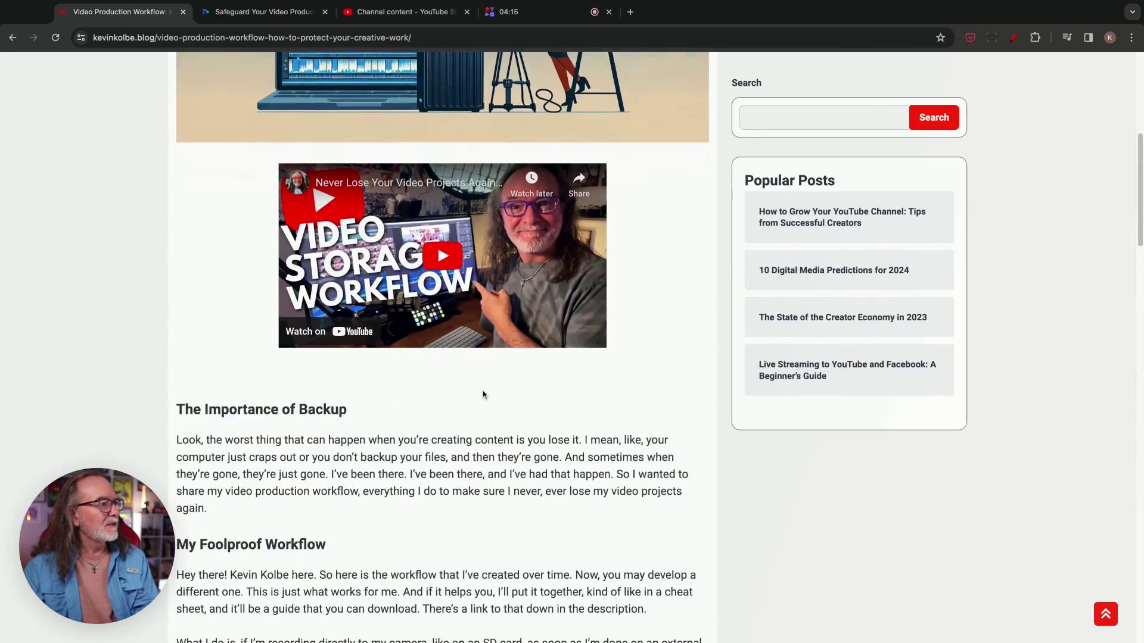
{"action": "scroll", "coordinate": [388, 396], "scroll_direction": "down", "scroll_amount": 2}
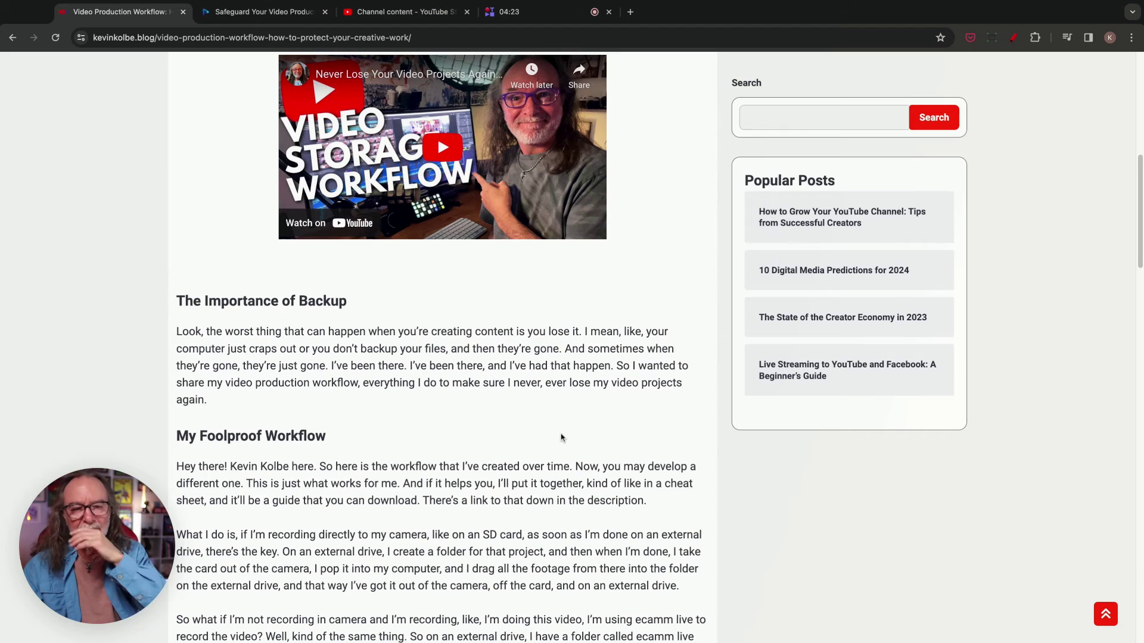
Show the generated post's SEO Metadata: 100% Excellent, meta title 'Safeguard Your Video Production Projects: A Foolproof Workflow'
{"action": "left_click", "coordinate": [245, 11]}
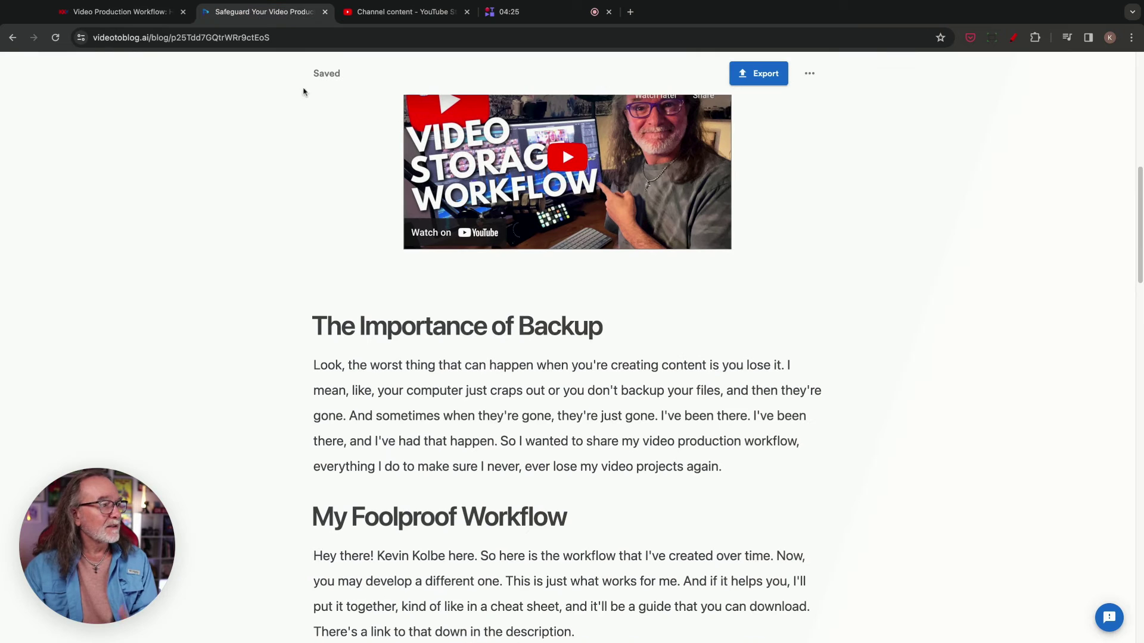
{"action": "scroll", "coordinate": [995, 357], "scroll_direction": "up", "scroll_amount": 6}
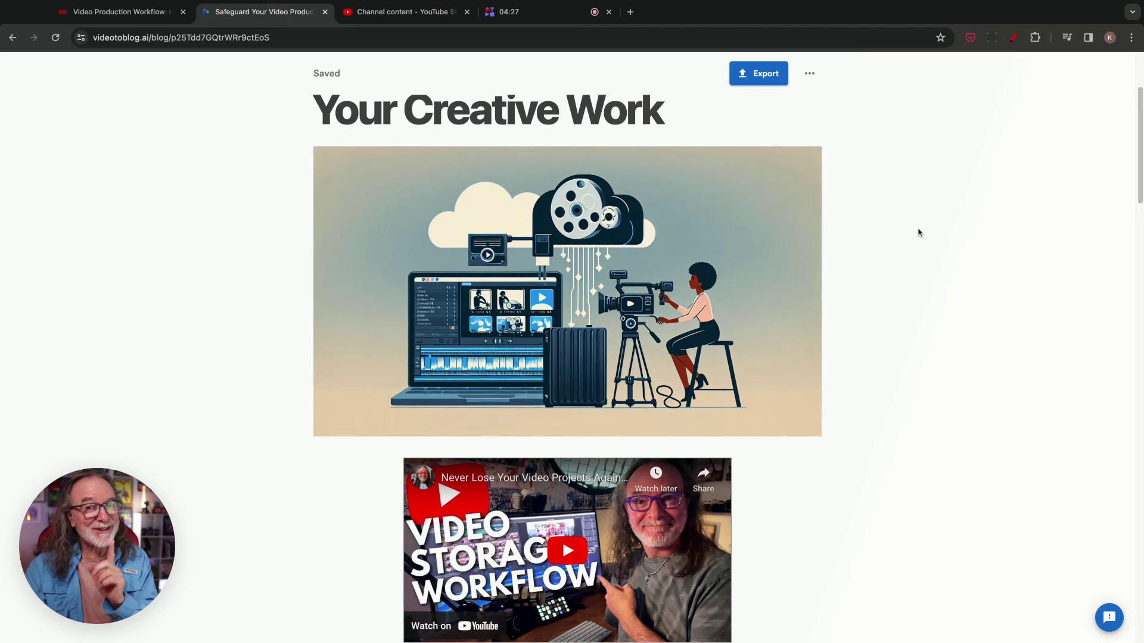
{"action": "scroll", "coordinate": [951, 255], "scroll_direction": "up", "scroll_amount": 3}
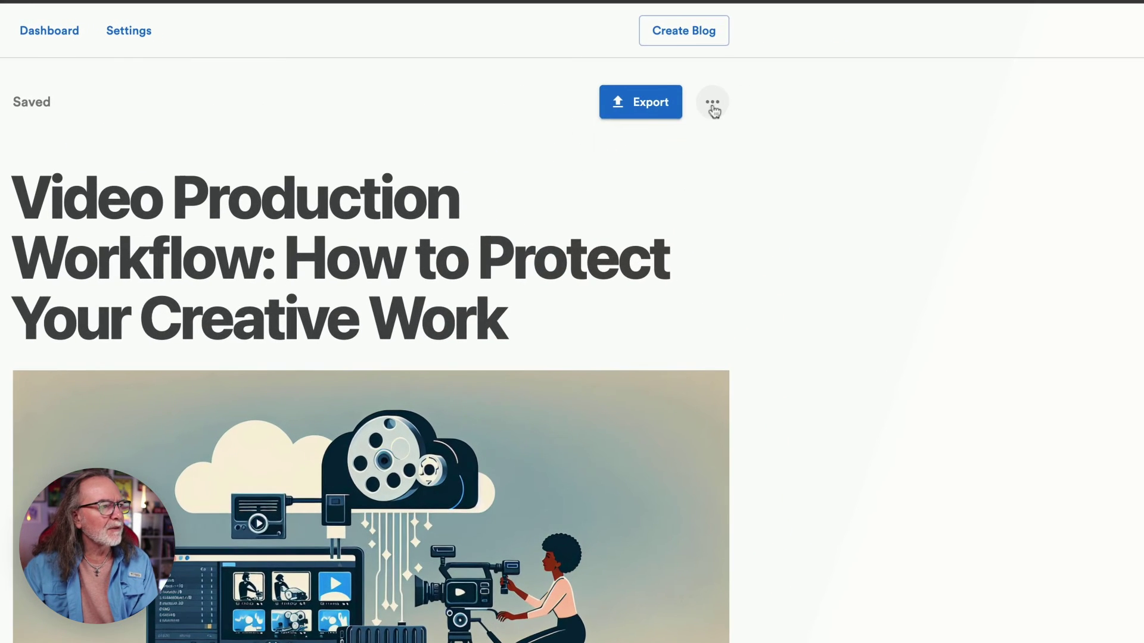
{"action": "left_click", "coordinate": [712, 105]}
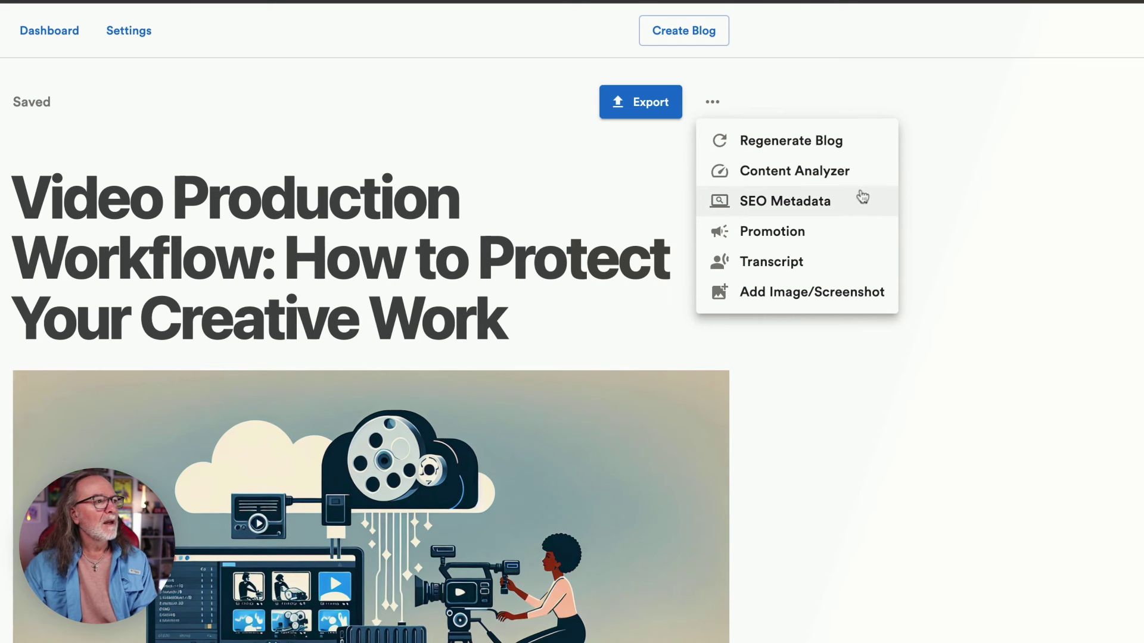
{"action": "left_click", "coordinate": [798, 211]}
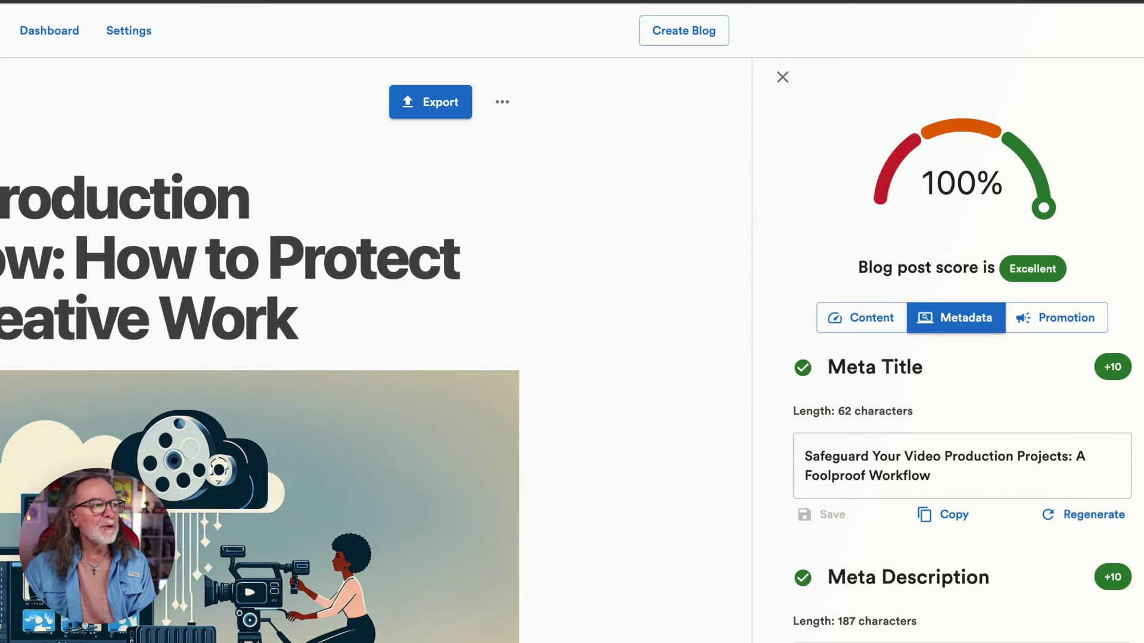
{"action": "scroll", "coordinate": [260, 408], "scroll_direction": "down", "scroll_amount": 3}
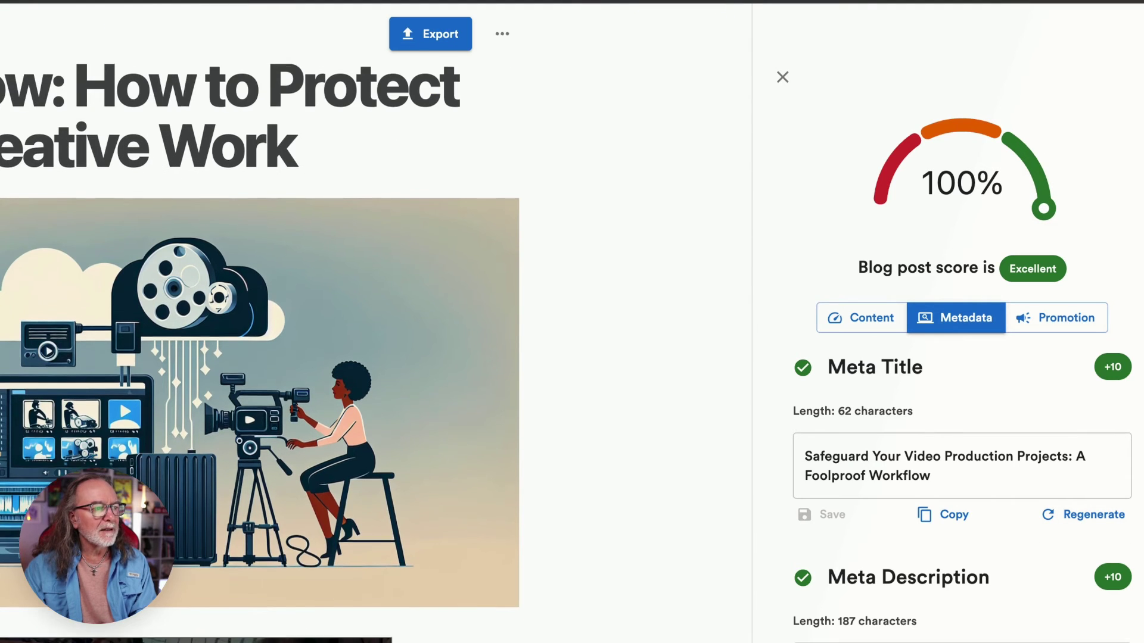
{"action": "scroll", "coordinate": [260, 352], "scroll_direction": "up", "scroll_amount": 3}
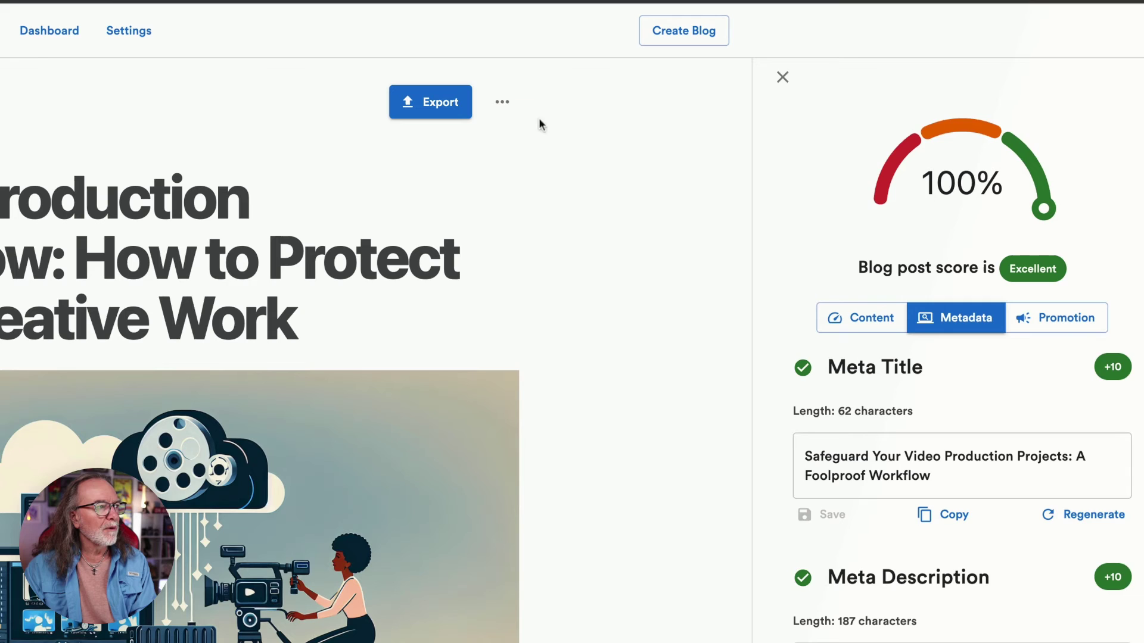
{"action": "left_click", "coordinate": [782, 77]}
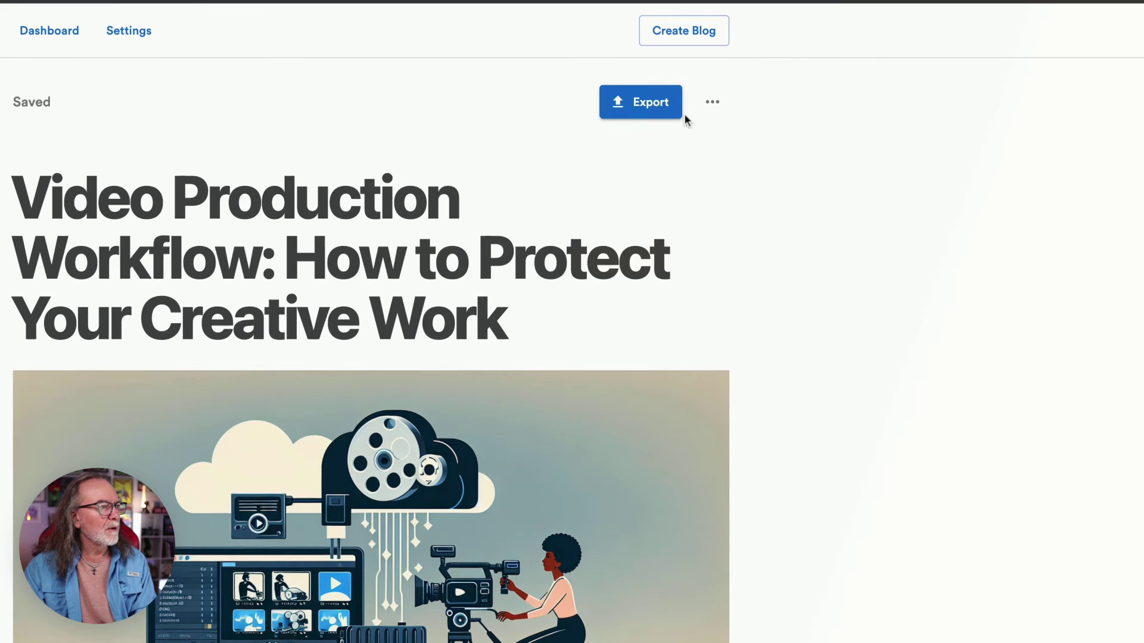
{"action": "left_click", "coordinate": [713, 103]}
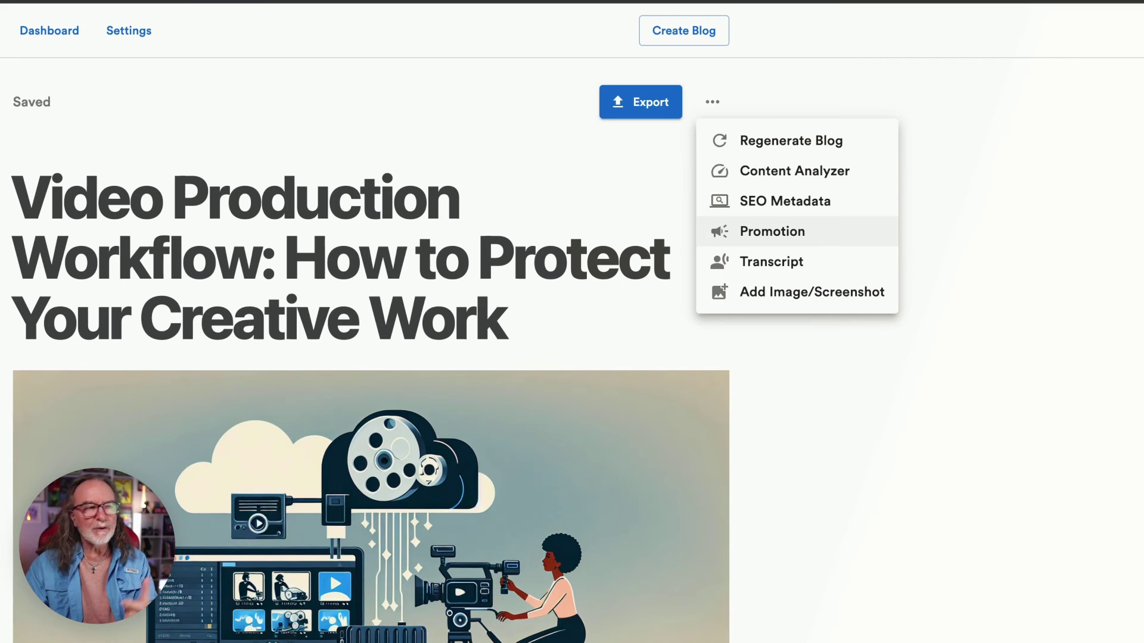
{"action": "left_click", "coordinate": [772, 231]}
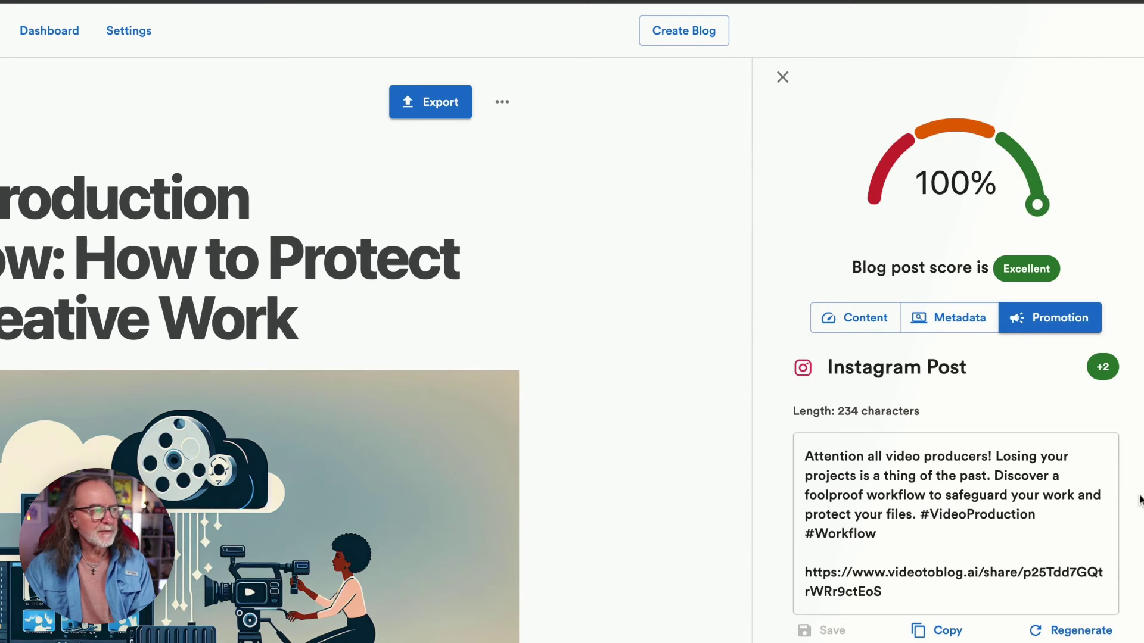
{"action": "scroll", "coordinate": [1140, 499], "scroll_direction": "down", "scroll_amount": 5}
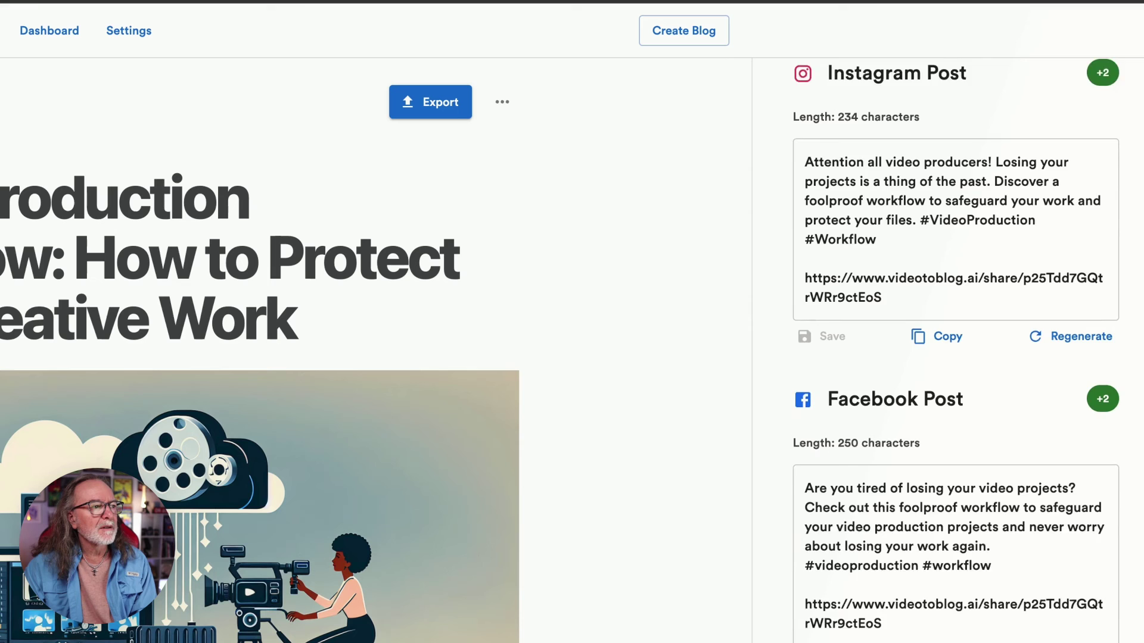
{"action": "scroll", "coordinate": [956, 351], "scroll_direction": "down", "scroll_amount": 9}
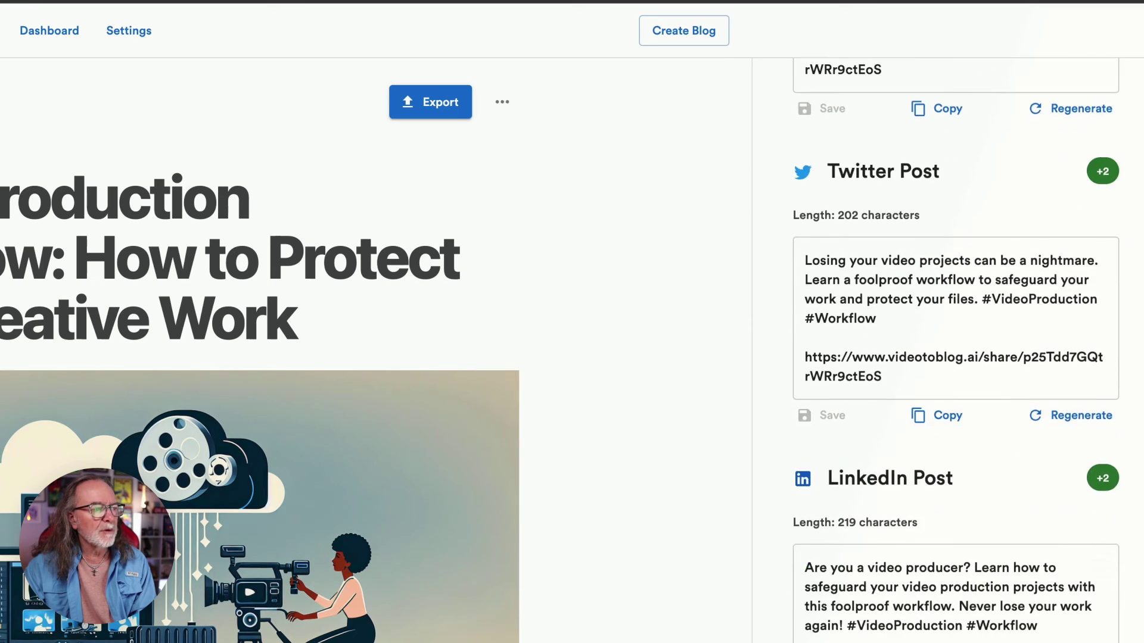
{"action": "scroll", "coordinate": [957, 350], "scroll_direction": "down", "scroll_amount": 8}
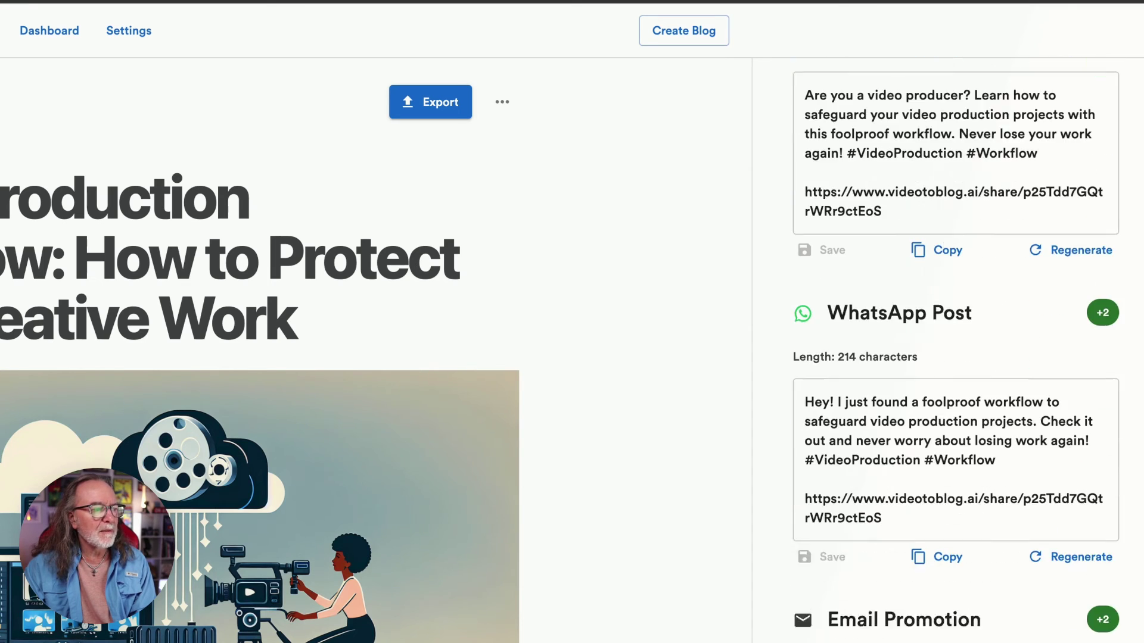
{"action": "scroll", "coordinate": [956, 350], "scroll_direction": "down", "scroll_amount": 5}
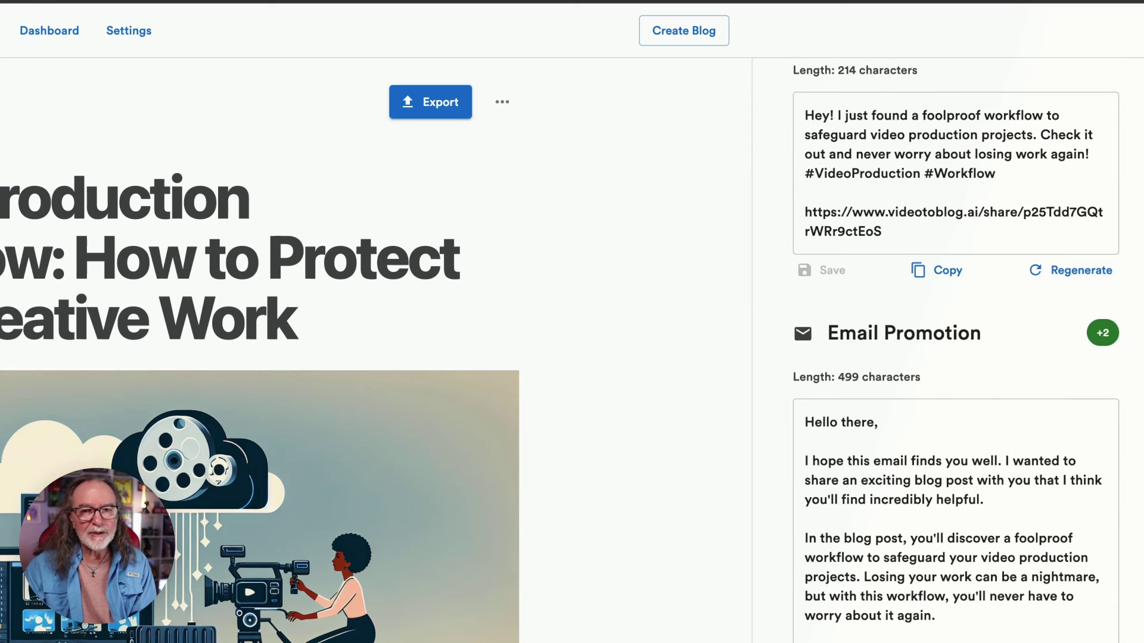
{"action": "scroll", "coordinate": [956, 350], "scroll_direction": "up", "scroll_amount": 12}
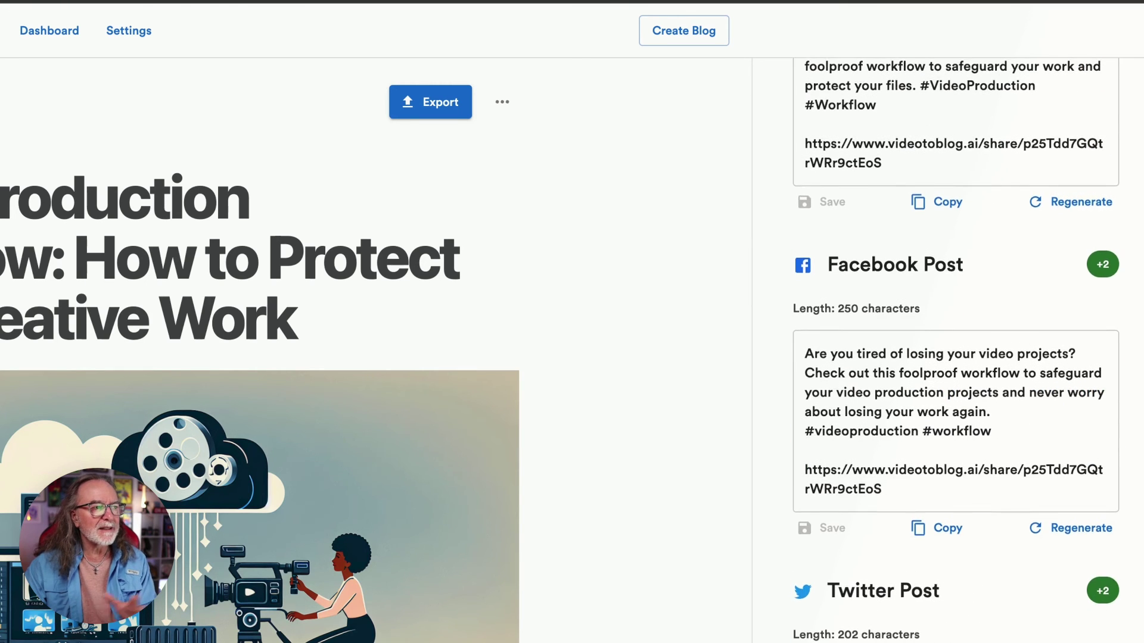
{"action": "scroll", "coordinate": [1053, 528], "scroll_direction": "up", "scroll_amount": 7}
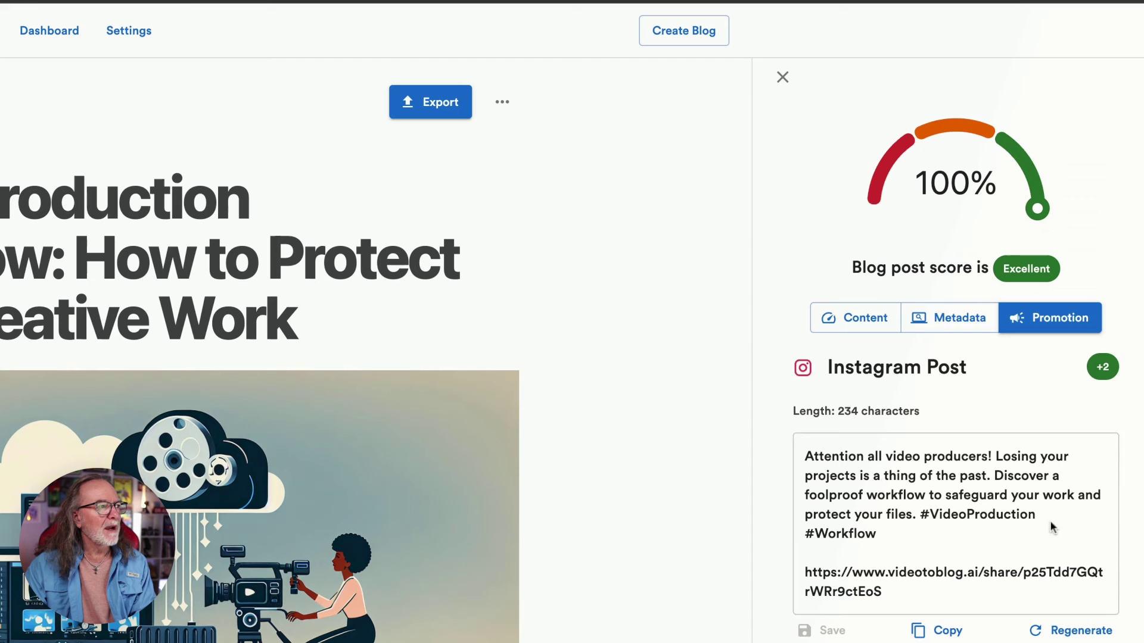
{"action": "left_click", "coordinate": [784, 79]}
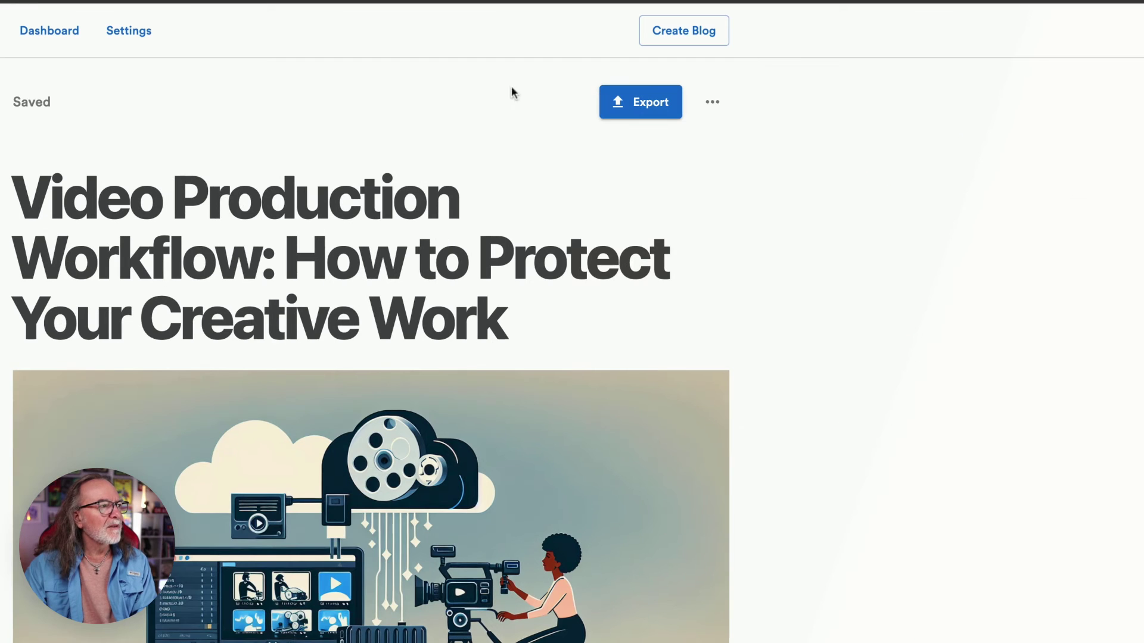
Open Settings and bring up the Custom Footer editor holding the author bio
{"action": "left_click", "coordinate": [720, 107]}
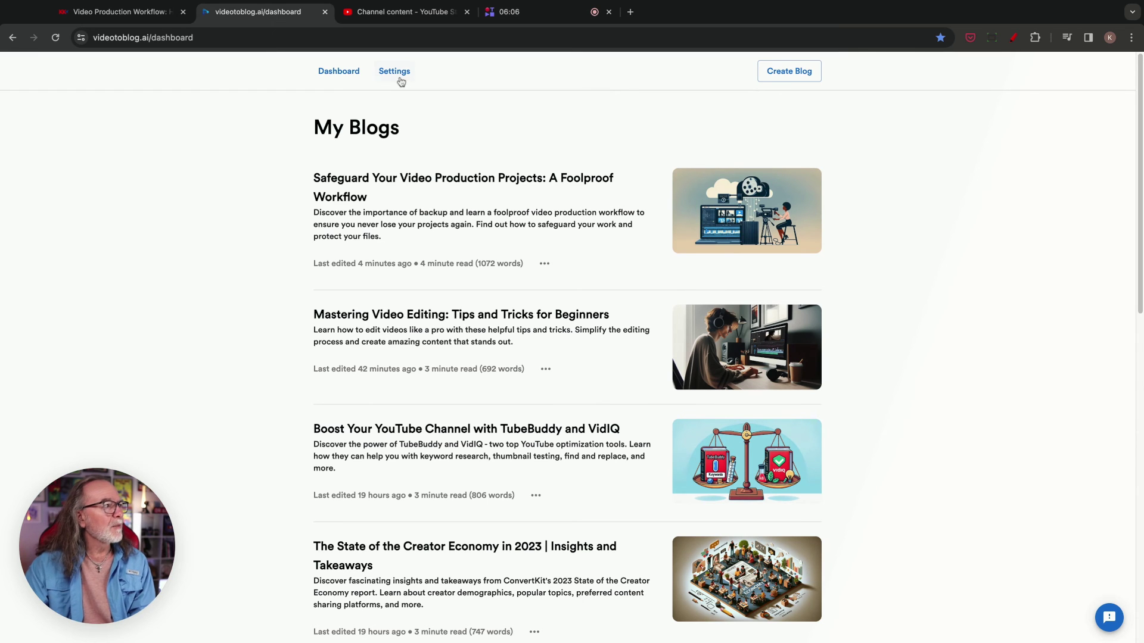
{"action": "left_click", "coordinate": [399, 78]}
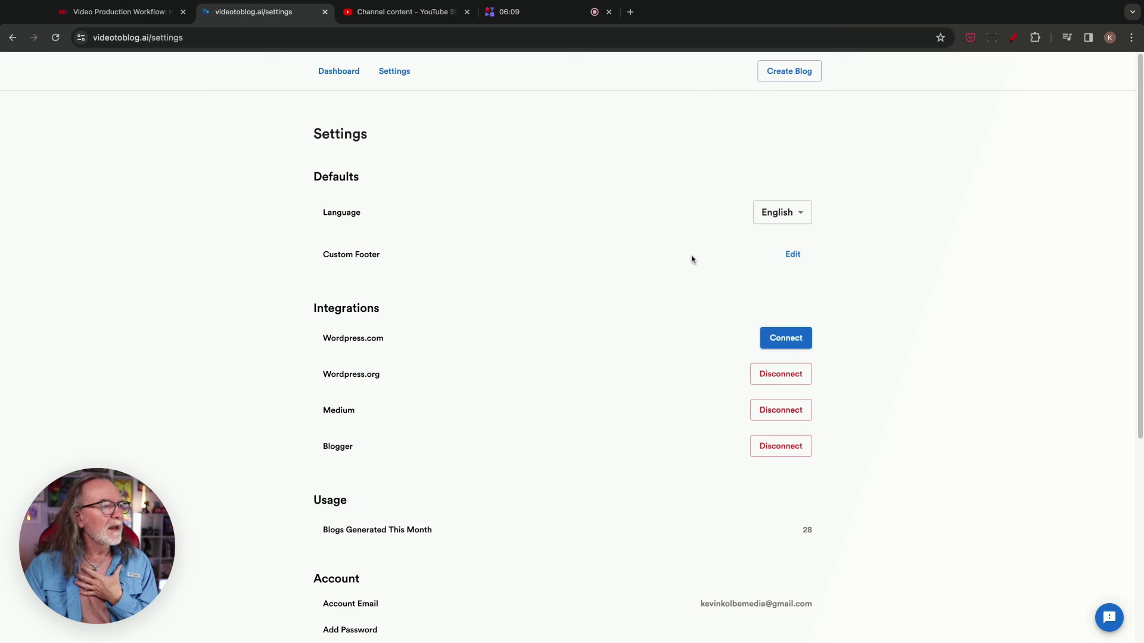
{"action": "left_click", "coordinate": [793, 254]}
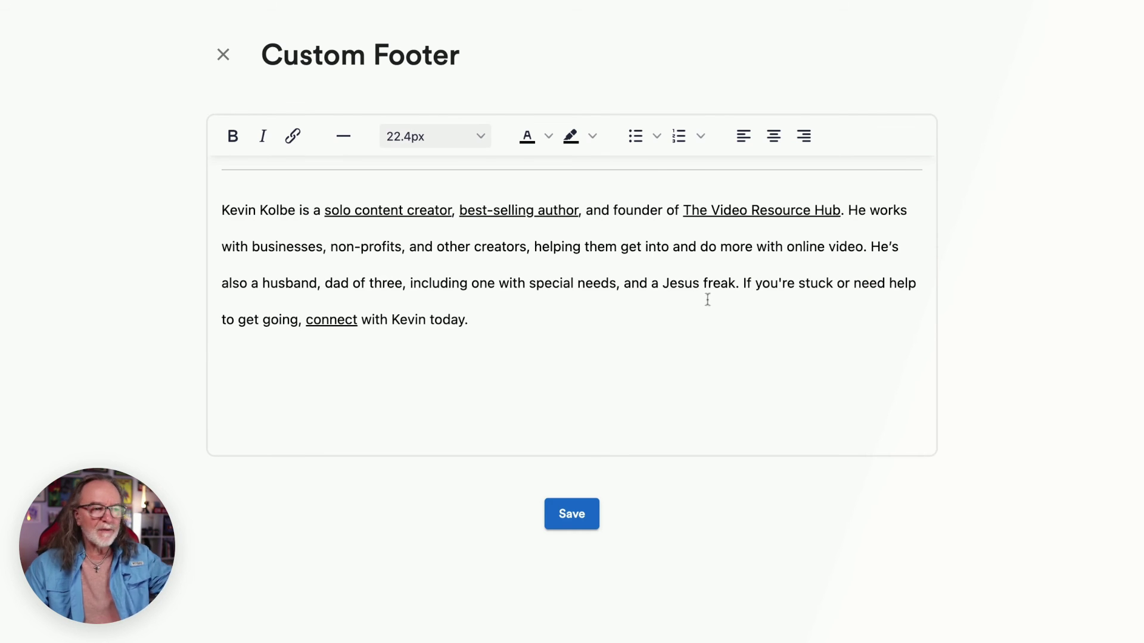
Close the Custom Footer editor without changes to view the Integrations section
{"action": "left_click", "coordinate": [223, 54]}
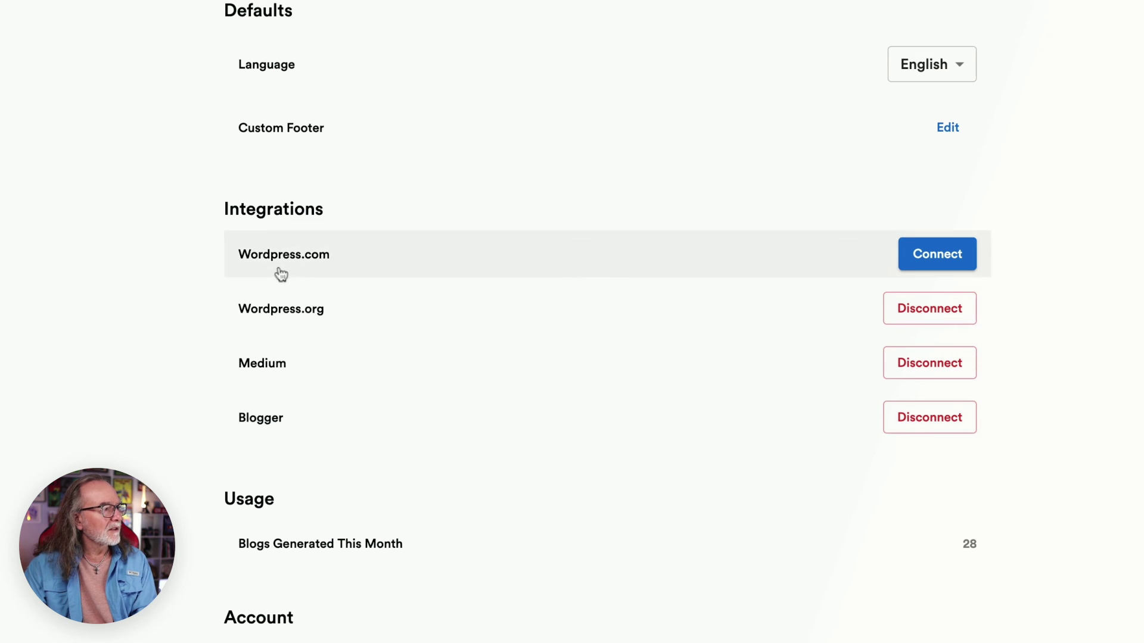